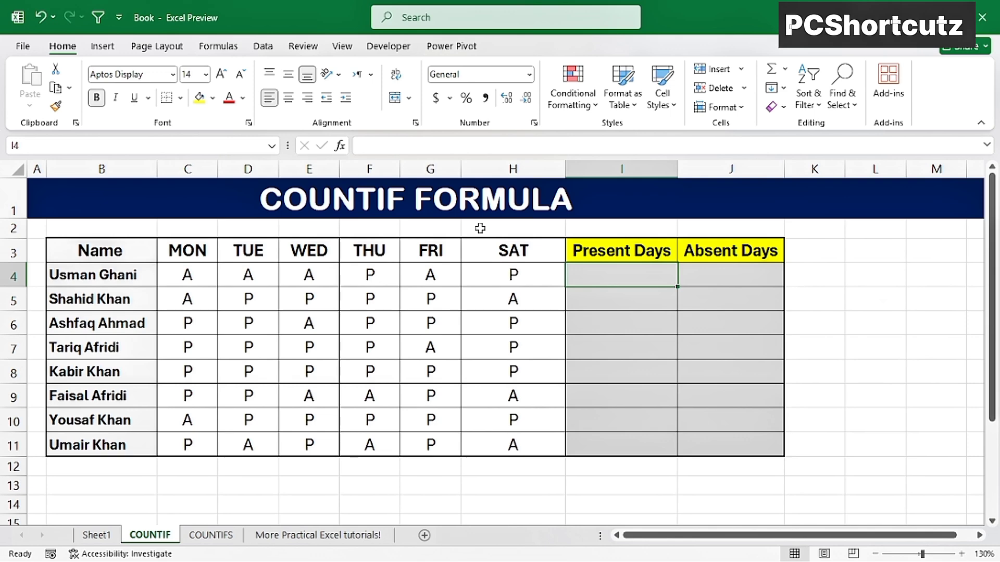
{"action": "left_click_drag", "start_coordinate": [593, 270], "coordinate": [638, 441]}
{"action": "left_click_drag", "start_coordinate": [741, 278], "coordinate": [750, 444]}
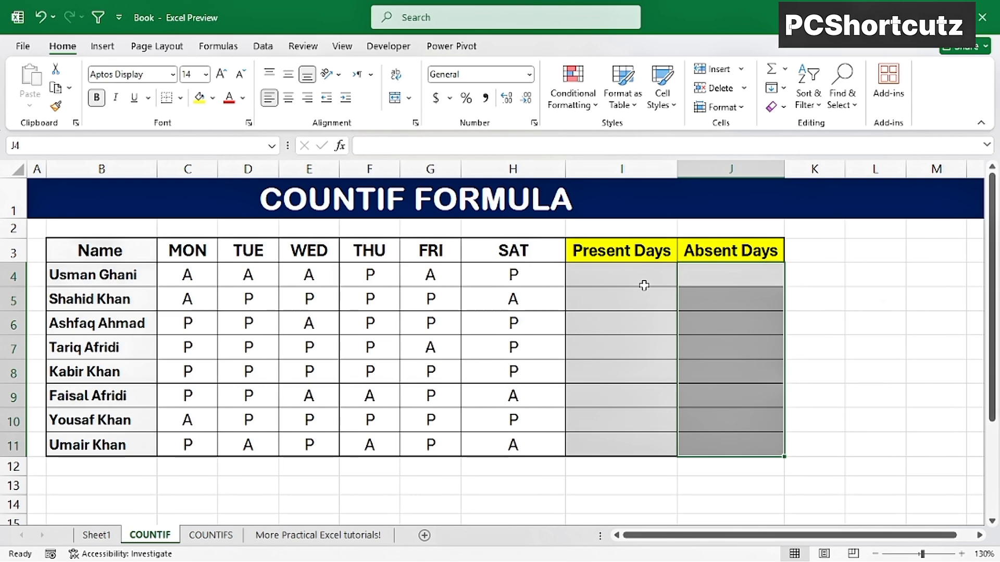
Enter the formula =COUNTIF(C4:H4,"P") in cell I4 to count the first person's present days
{"action": "left_click", "coordinate": [623, 271]}
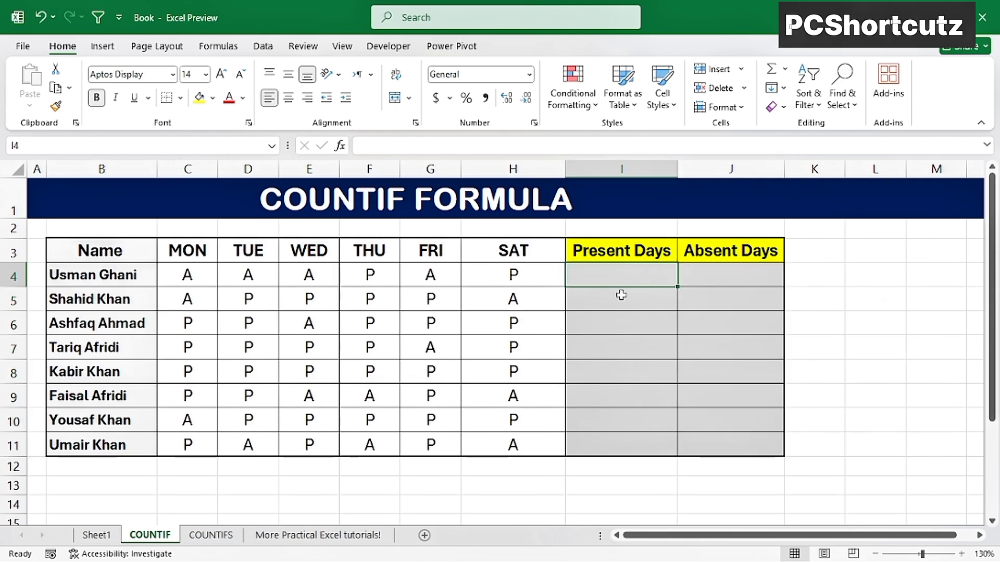
{"action": "type", "text": "="}
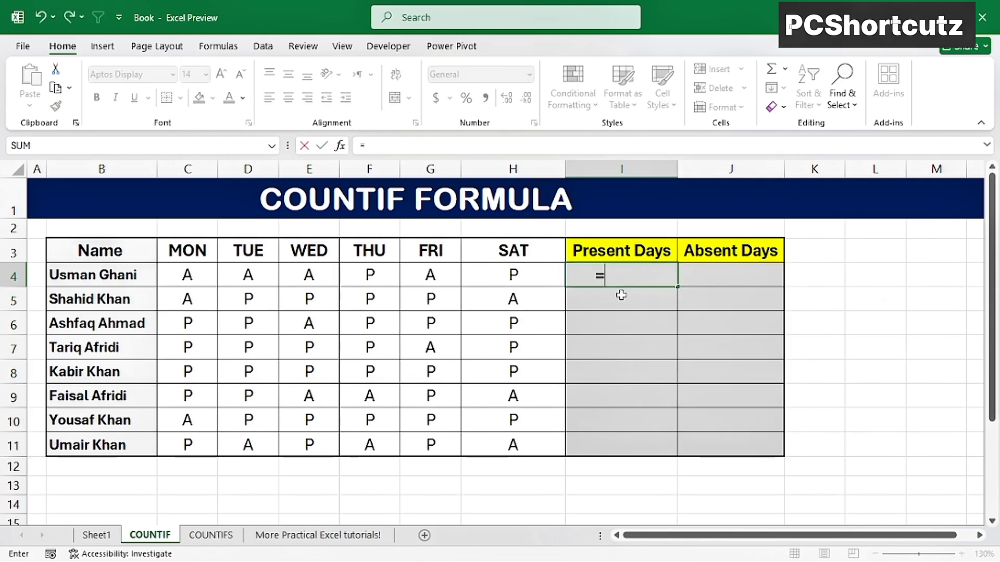
{"action": "type", "text": "countif"}
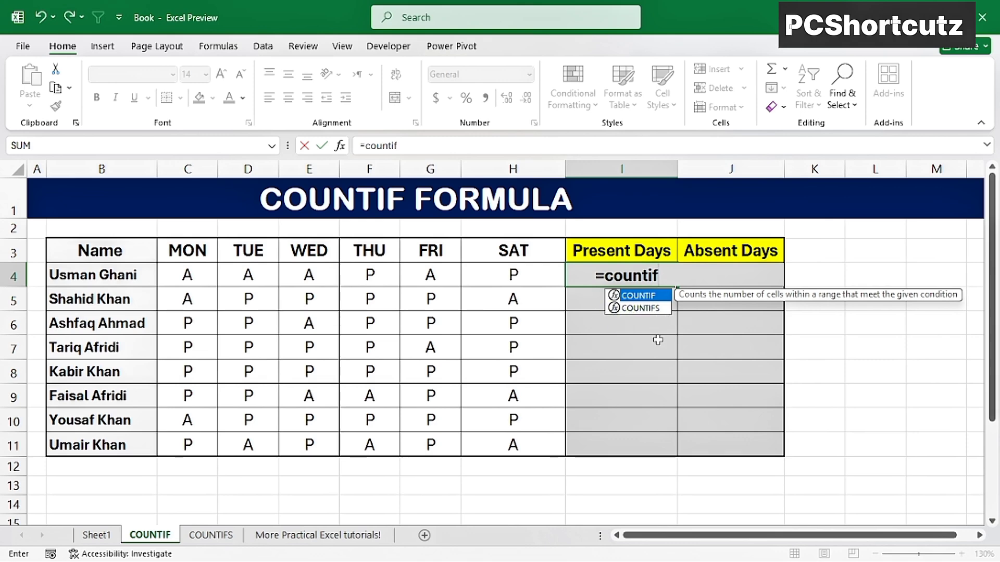
{"action": "key", "text": "Tab"}
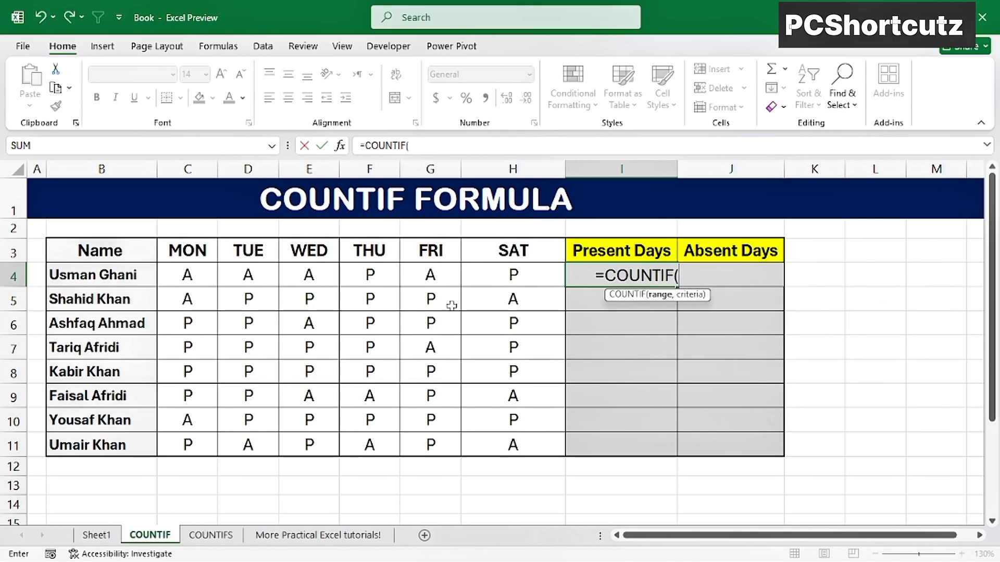
{"action": "left_click_drag", "start_coordinate": [186, 274], "coordinate": [513, 287]}
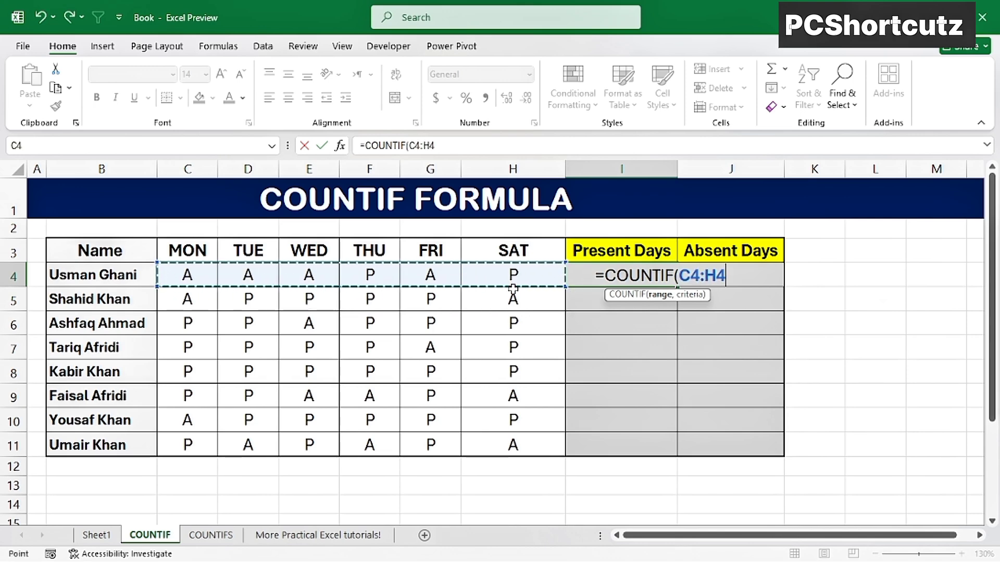
{"action": "type", "text": ","}
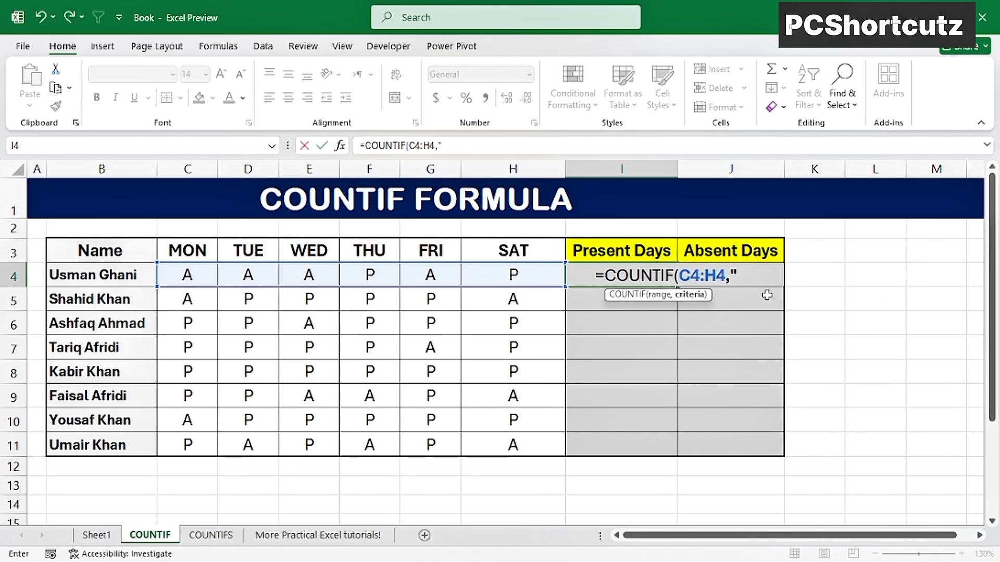
{"action": "type", "text": "P\""}
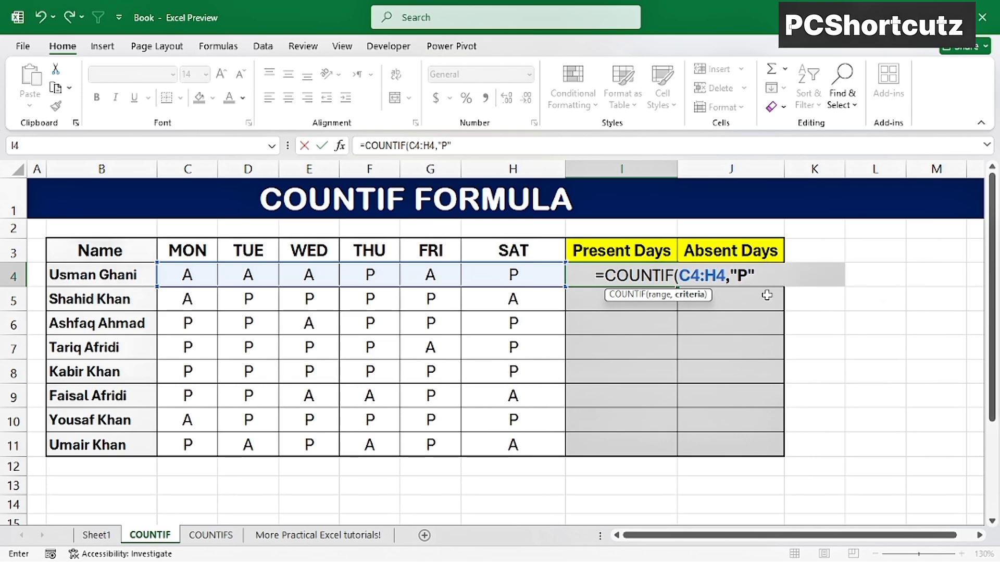
{"action": "type", "text": ")"}
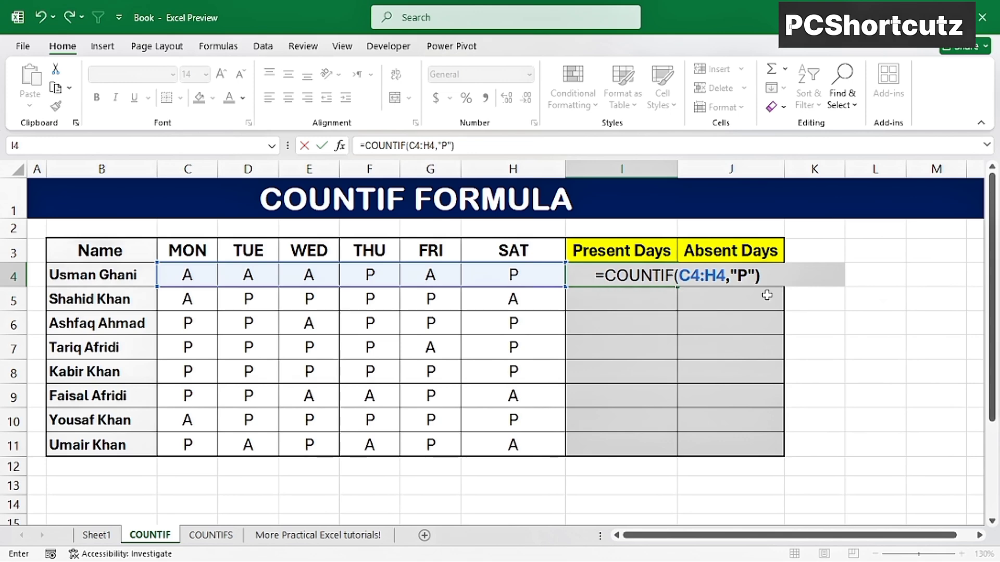
{"action": "key", "text": "Return"}
{"action": "left_click", "coordinate": [625, 279]}
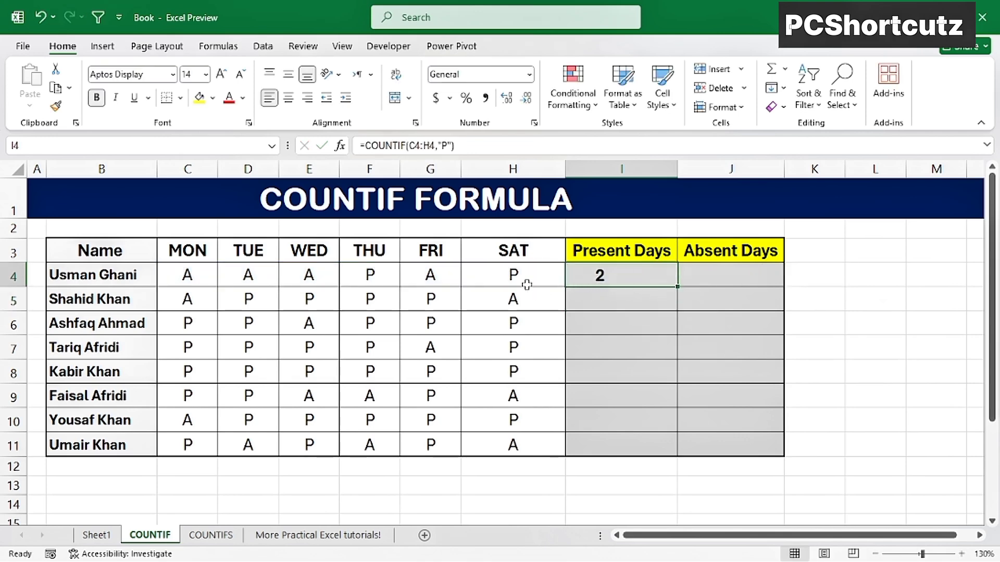
Review the first person's attendance row and change the Monday entry in C4 to P
{"action": "left_click_drag", "start_coordinate": [190, 284], "coordinate": [505, 286]}
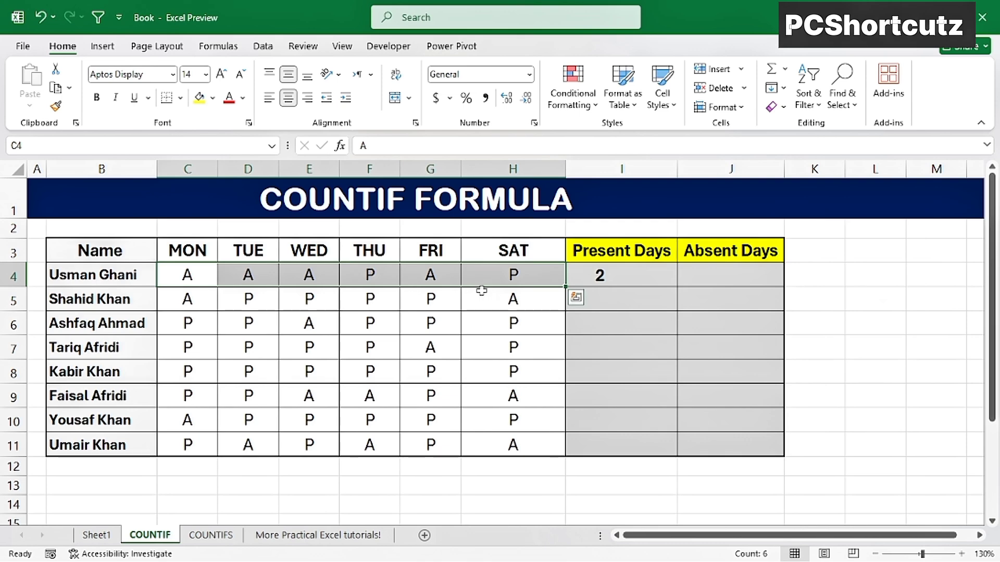
{"action": "left_click", "coordinate": [518, 275]}
{"action": "left_click", "coordinate": [378, 278]}
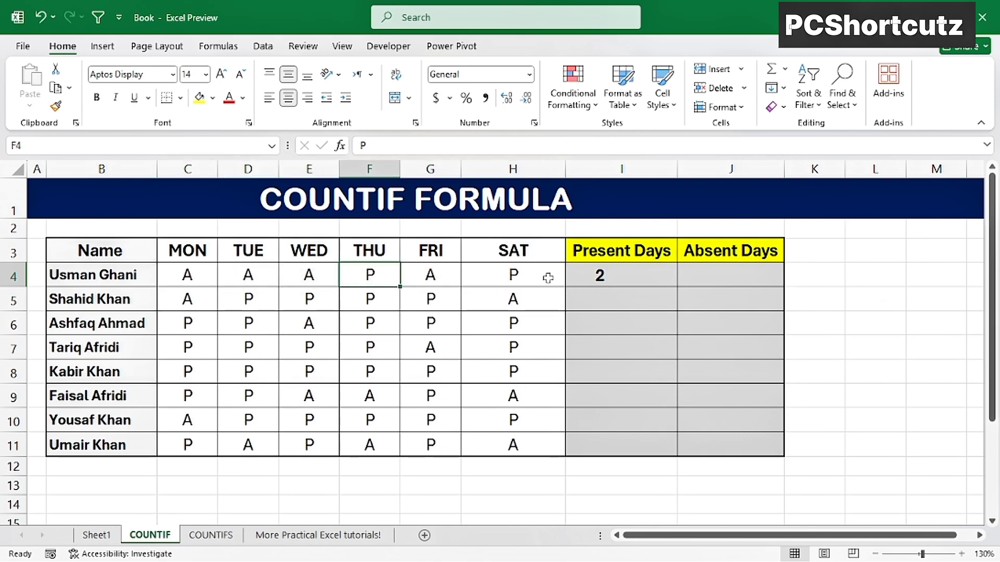
{"action": "left_click", "coordinate": [178, 279]}
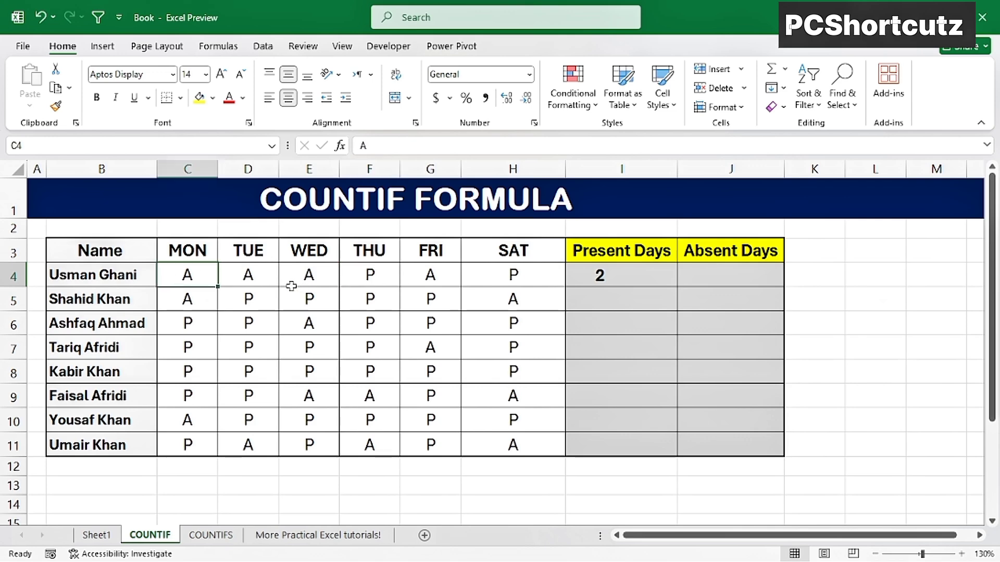
{"action": "type", "text": "P"}
{"action": "key", "text": "Return"}
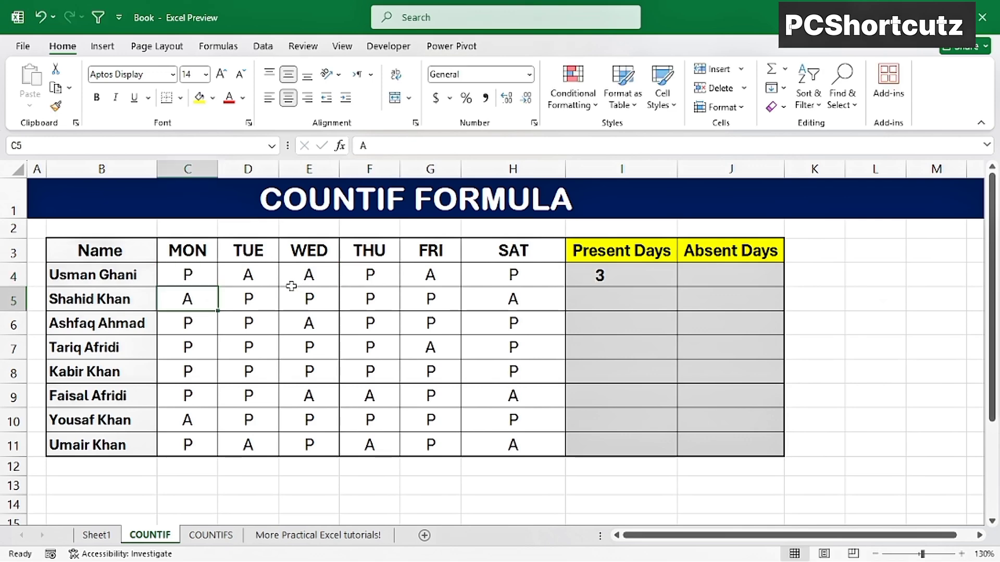
Check the present-days formula in I4 and change the Friday entry in G4 to P
{"action": "left_click", "coordinate": [642, 282]}
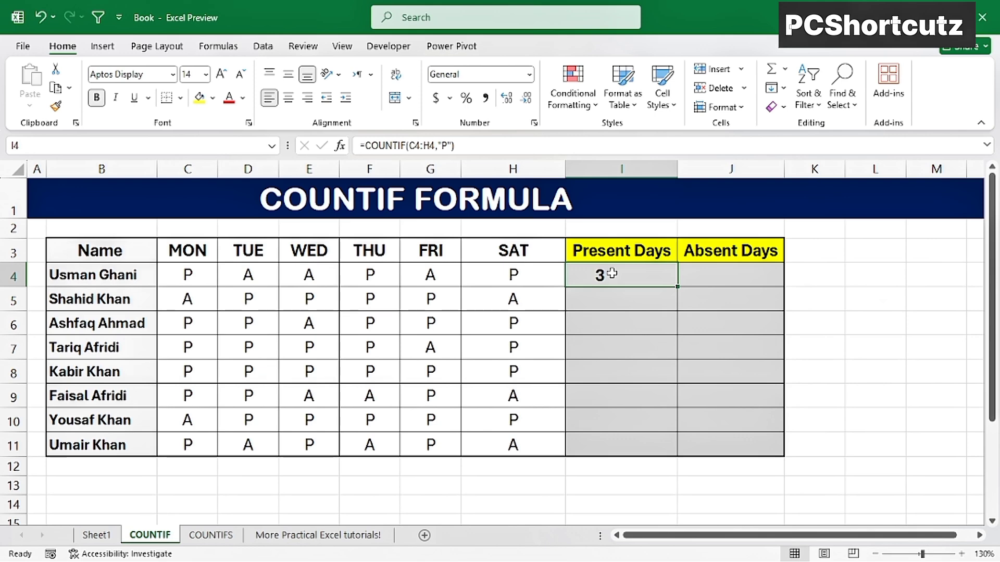
{"action": "left_click", "coordinate": [508, 272]}
{"action": "left_click", "coordinate": [446, 279]}
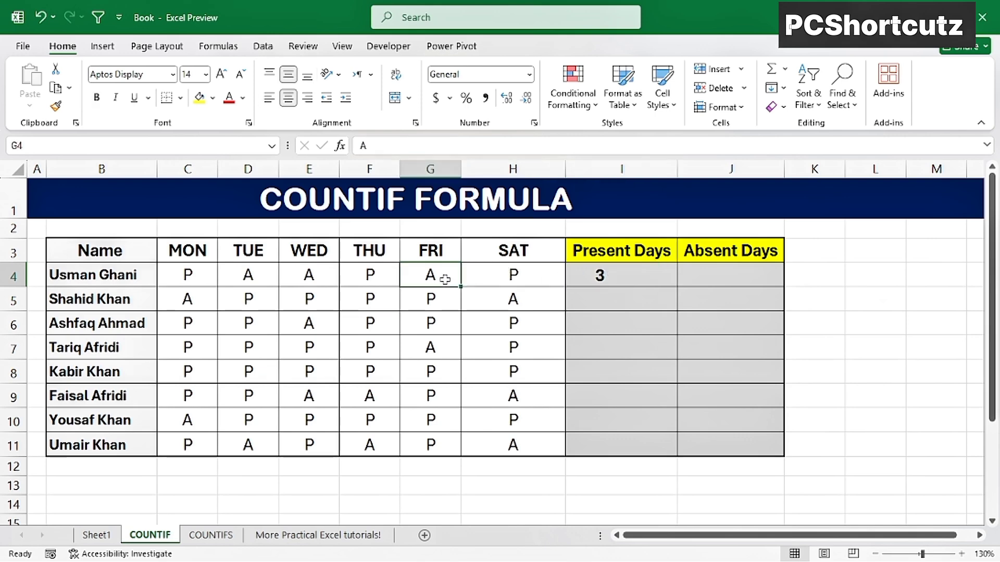
{"action": "type", "text": "P"}
{"action": "key", "text": "Return"}
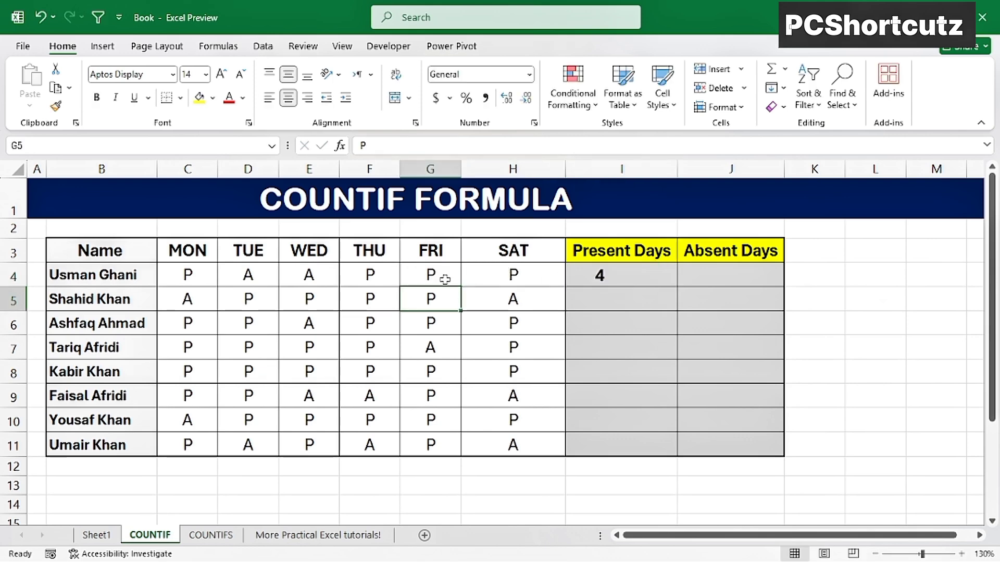
Copy the Present Days formula from I4 down through I11 for all the listed people
{"action": "left_click_drag", "start_coordinate": [196, 282], "coordinate": [469, 279]}
{"action": "left_click", "coordinate": [598, 276]}
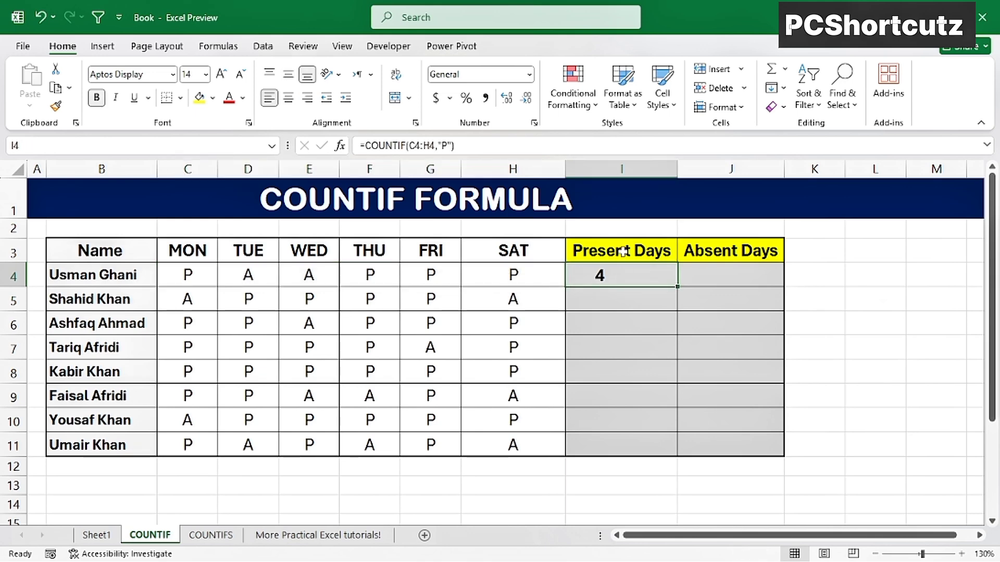
{"action": "double_click", "coordinate": [678, 286]}
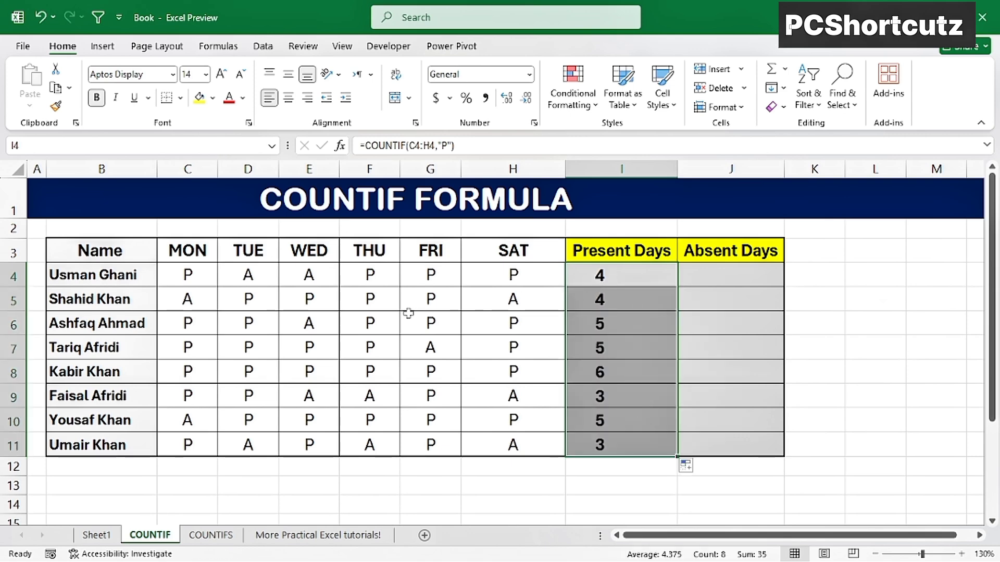
Change the Thursday entry in F6 to A and check the present-days formula in I6
{"action": "left_click", "coordinate": [595, 330]}
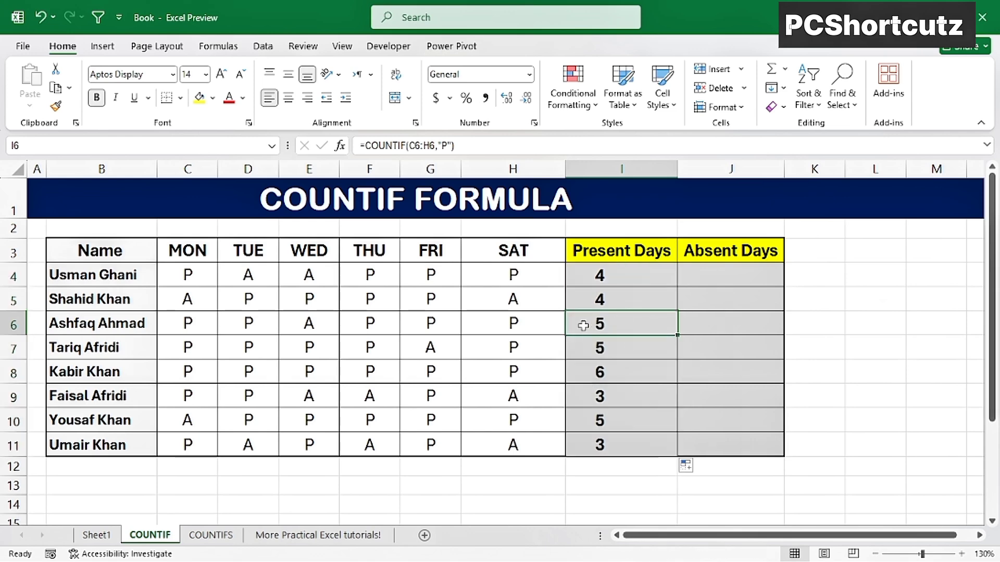
{"action": "left_click", "coordinate": [390, 324]}
{"action": "type", "text": "A"}
{"action": "key", "text": "Return"}
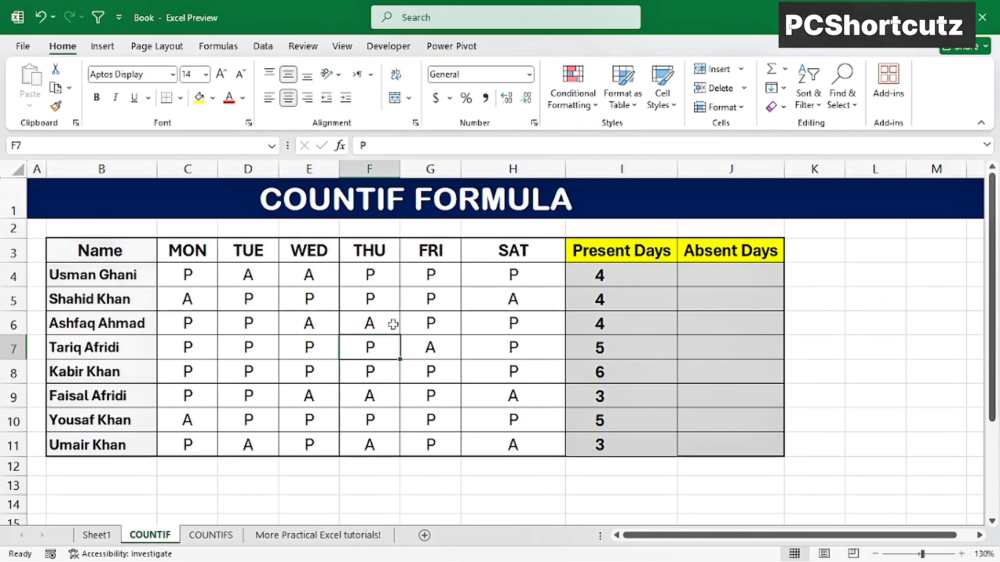
{"action": "left_click", "coordinate": [583, 329]}
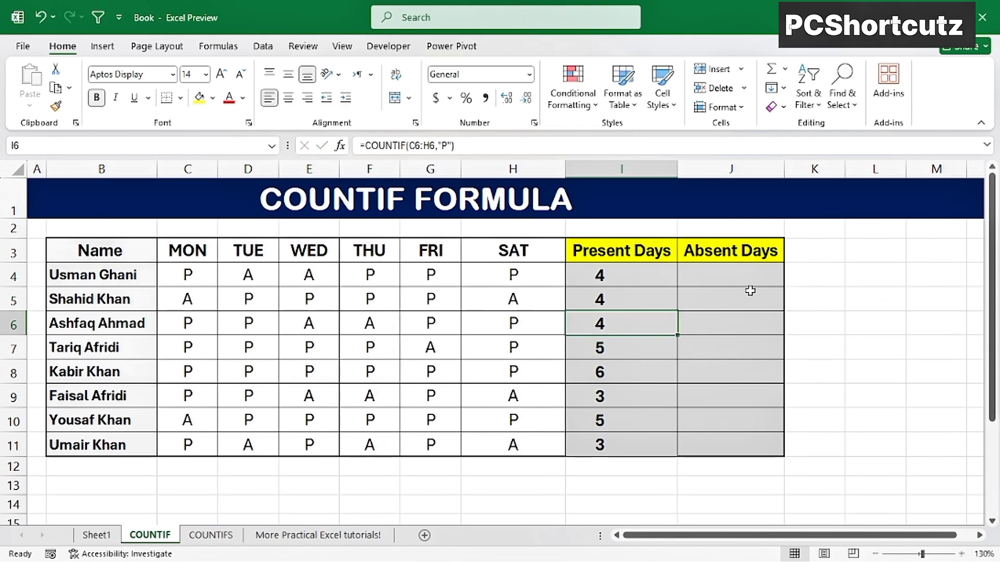
Enter the formula =COUNTIF(C4:H4,"A") in cell J4 to count the first person's absent days
{"action": "left_click", "coordinate": [738, 278]}
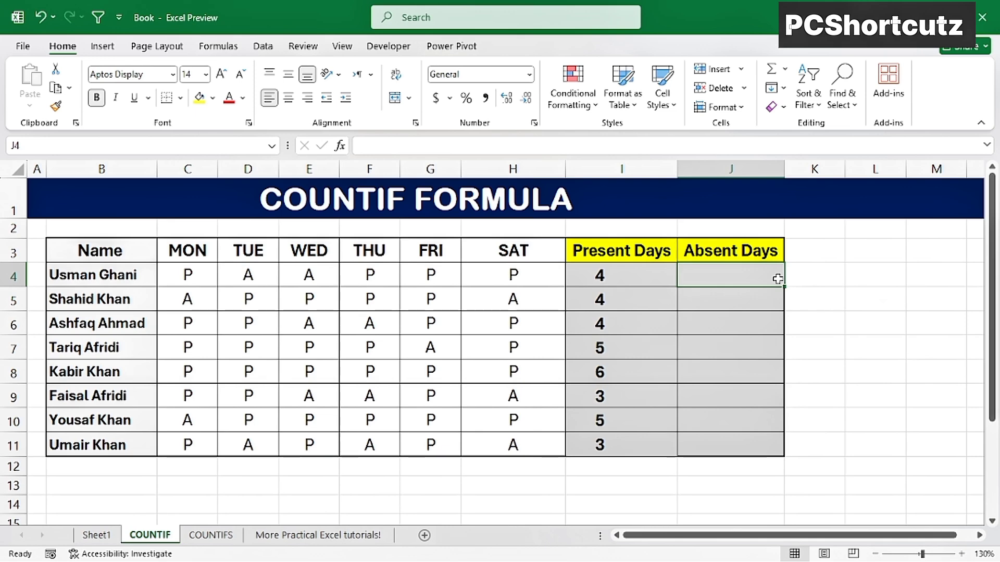
{"action": "type", "text": "="}
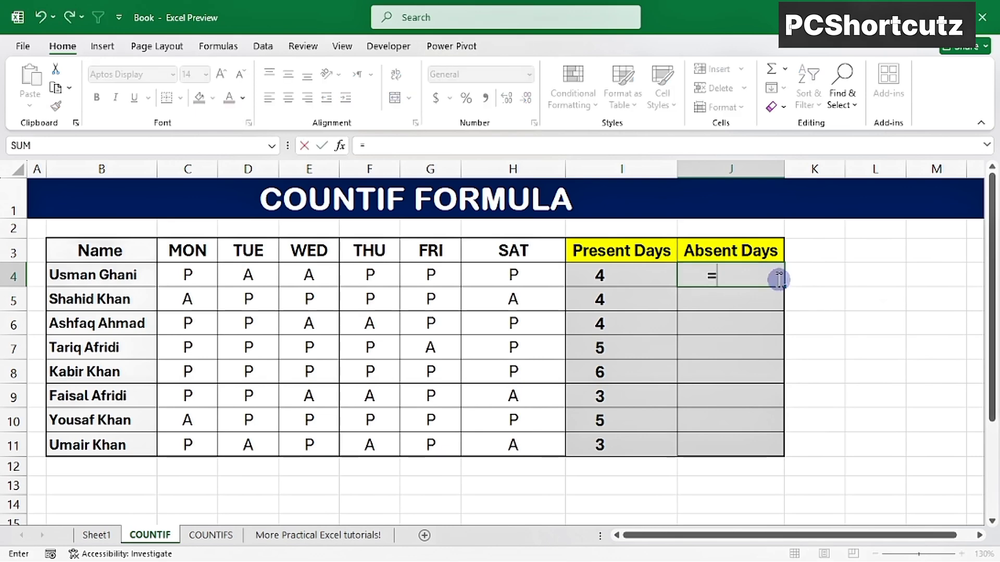
{"action": "type", "text": "countif"}
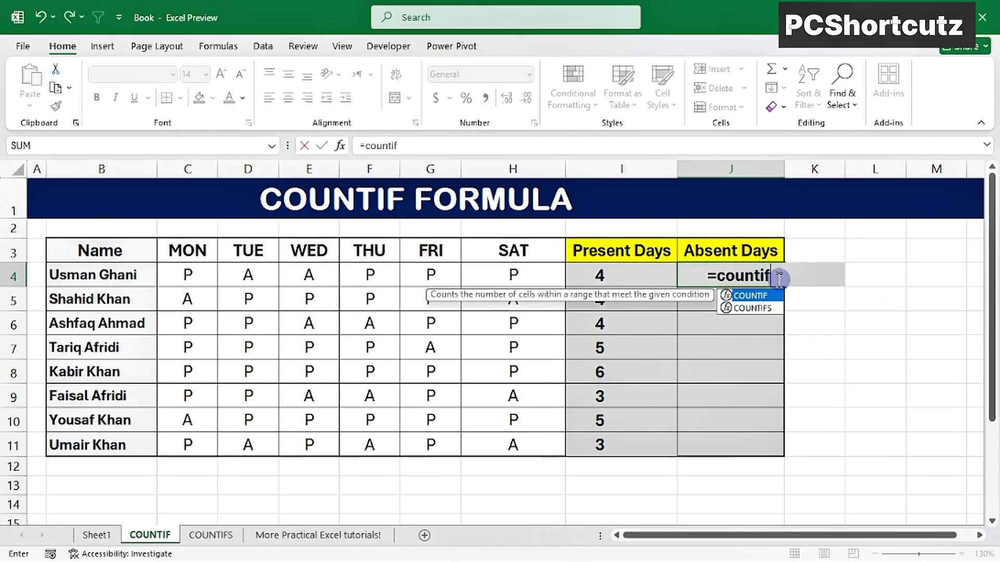
{"action": "key", "text": "Tab"}
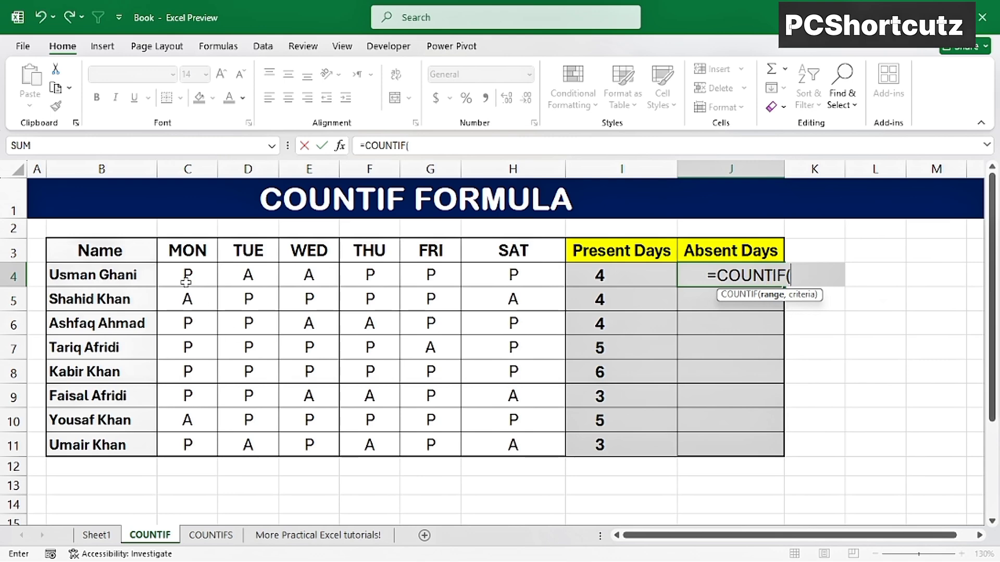
{"action": "left_click_drag", "start_coordinate": [188, 280], "coordinate": [526, 273]}
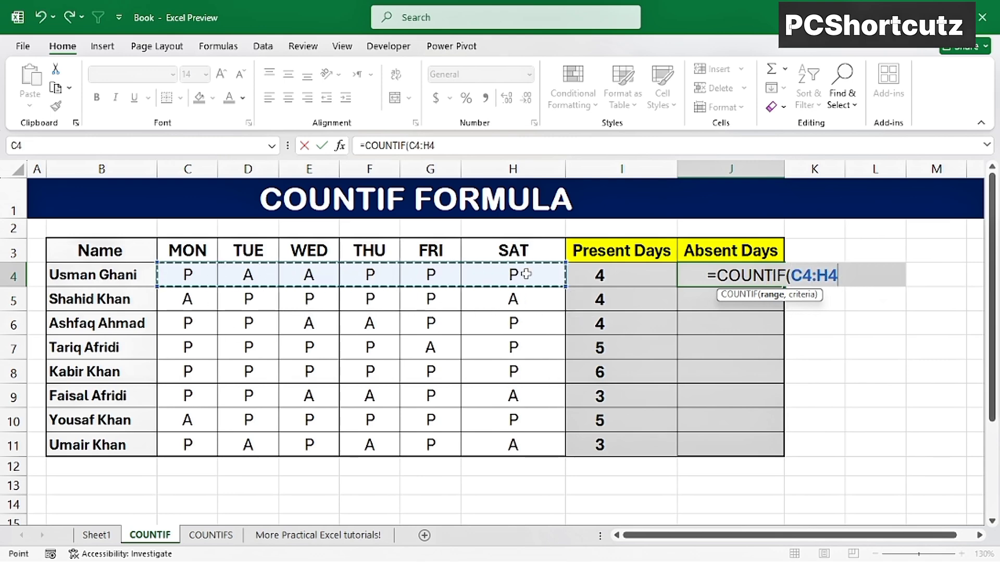
{"action": "type", "text": ","}
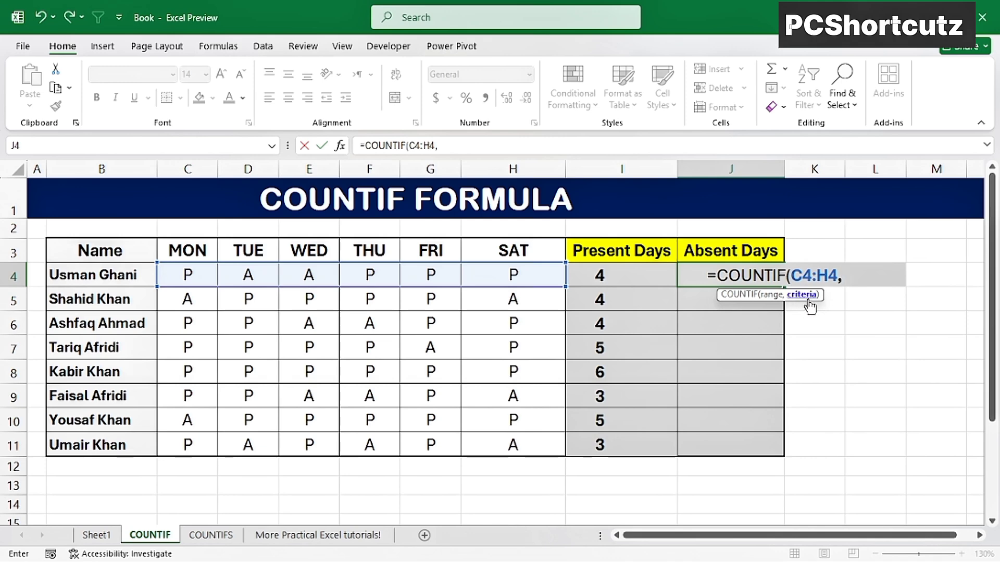
{"action": "type", "text": "\"A\")"}
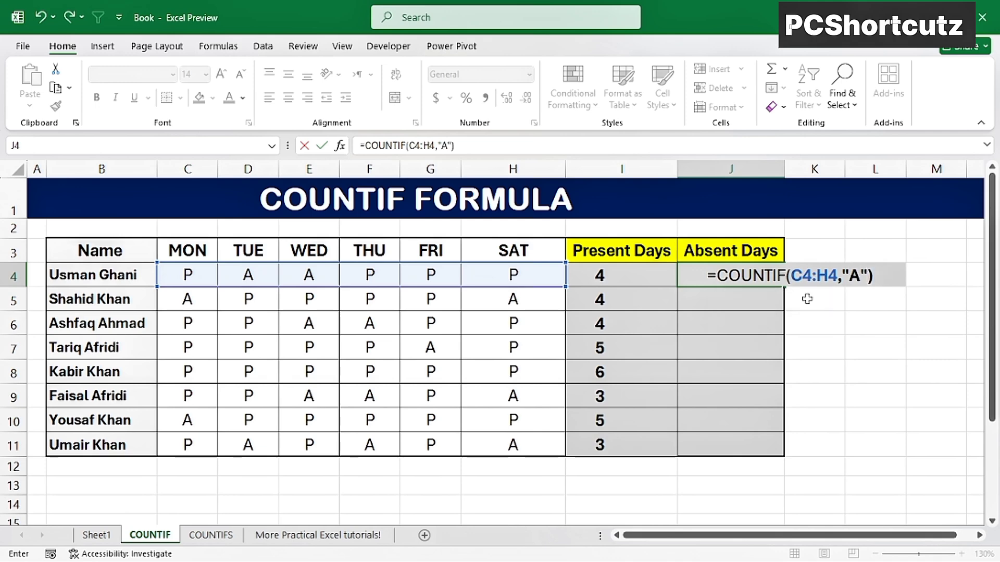
{"action": "key", "text": "Return"}
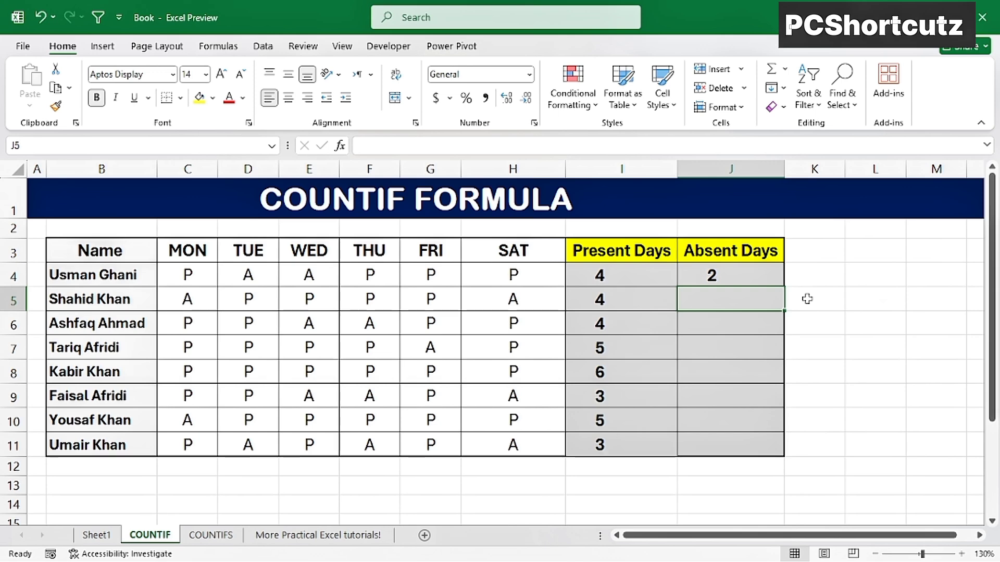
{"action": "left_click", "coordinate": [703, 273]}
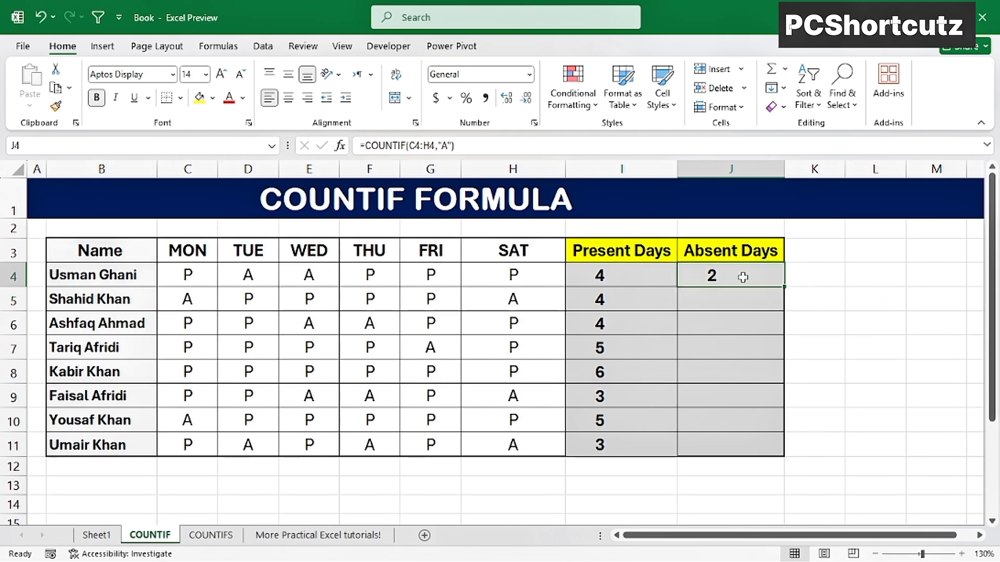
Review the first person's attendance row and change the Saturday entry in H4 to A
{"action": "left_click_drag", "start_coordinate": [186, 279], "coordinate": [489, 278]}
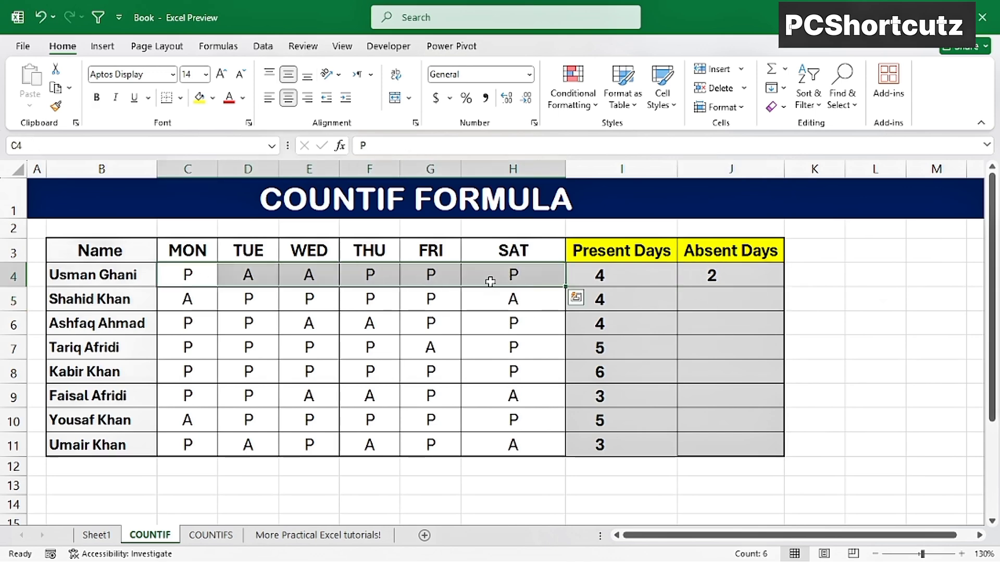
{"action": "left_click_drag", "start_coordinate": [238, 273], "coordinate": [320, 274]}
{"action": "left_click", "coordinate": [514, 274]}
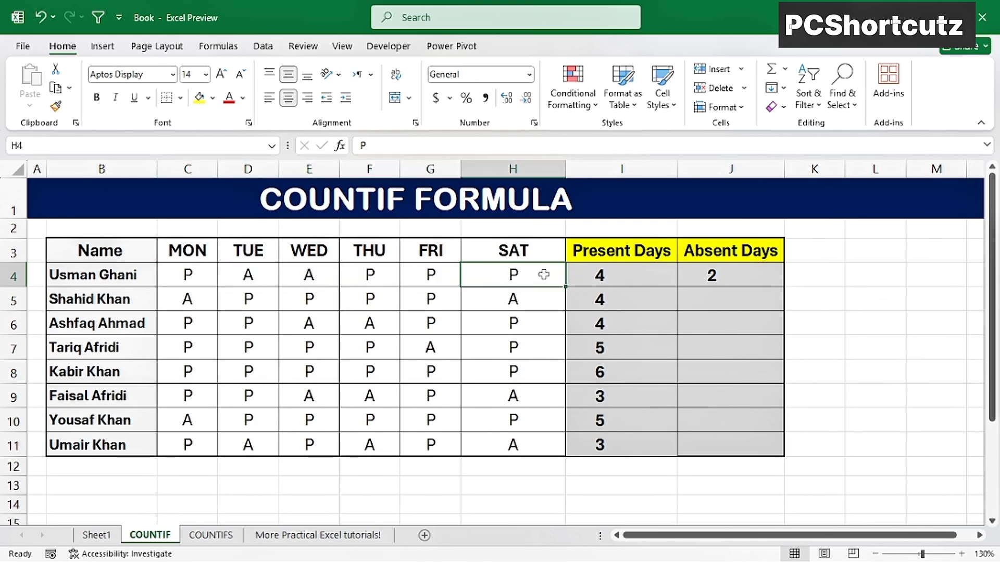
{"action": "type", "text": "A"}
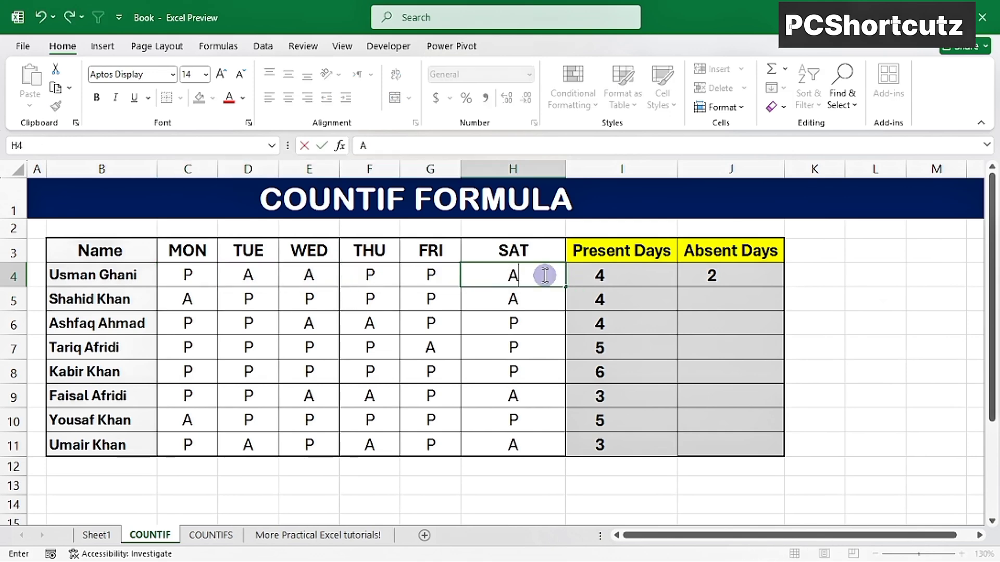
{"action": "key", "text": "Return"}
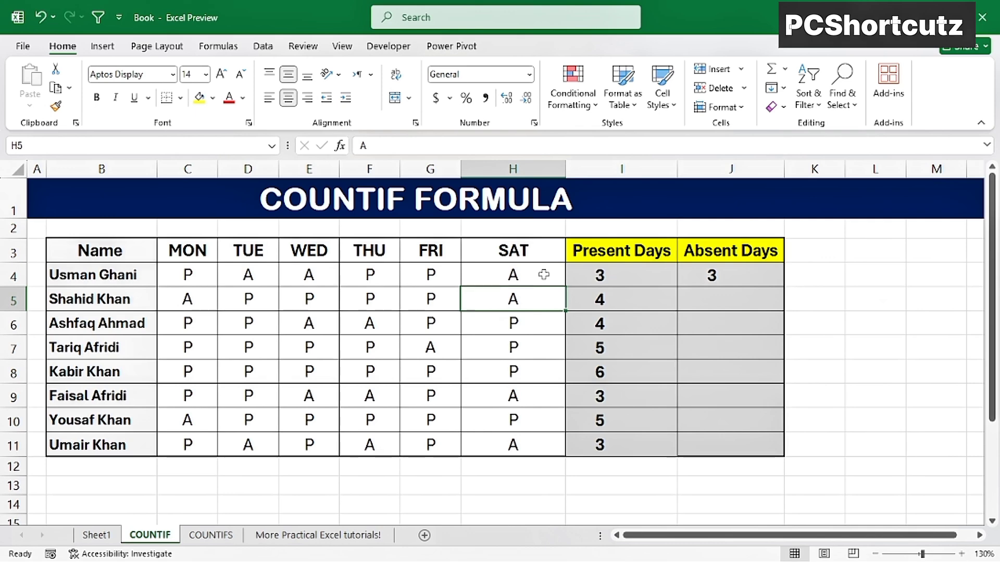
Copy the Absent Days formula from J4 down through J11 for all the listed people
{"action": "left_click_drag", "start_coordinate": [625, 276], "coordinate": [753, 279]}
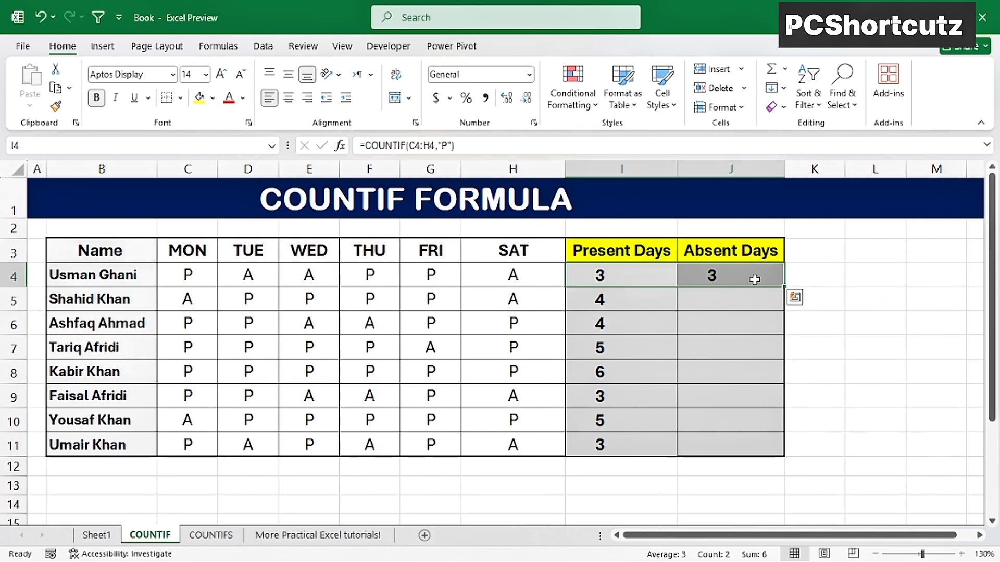
{"action": "left_click", "coordinate": [724, 275]}
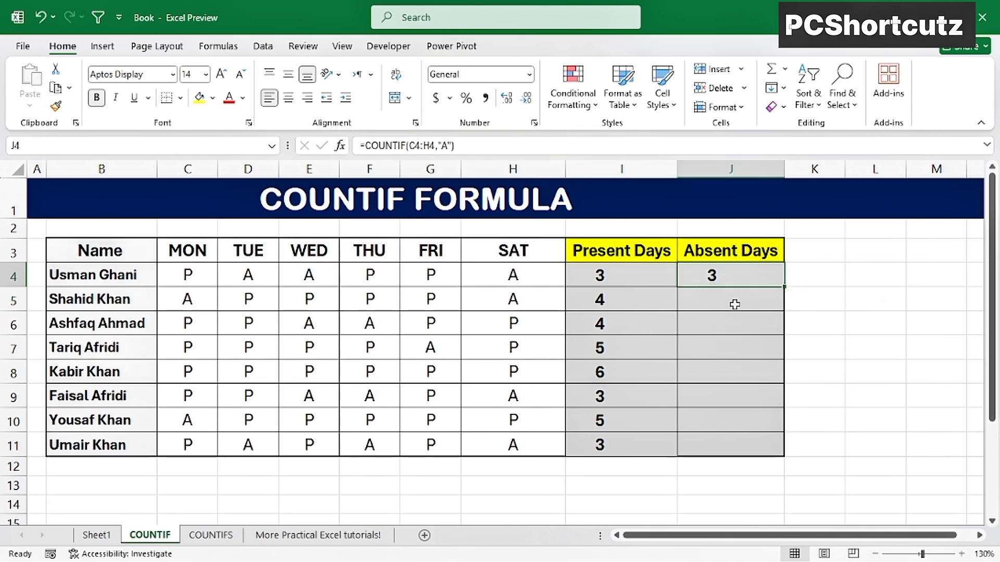
{"action": "double_click", "coordinate": [787, 285]}
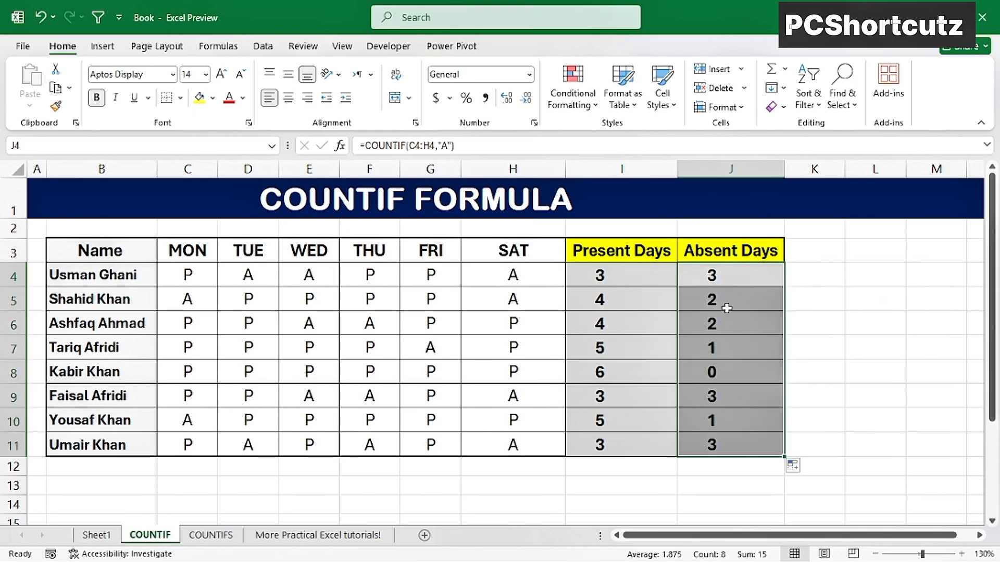
Check the copied absent-days formula in J8 against the attendance entries in C8:H8
{"action": "left_click", "coordinate": [733, 276]}
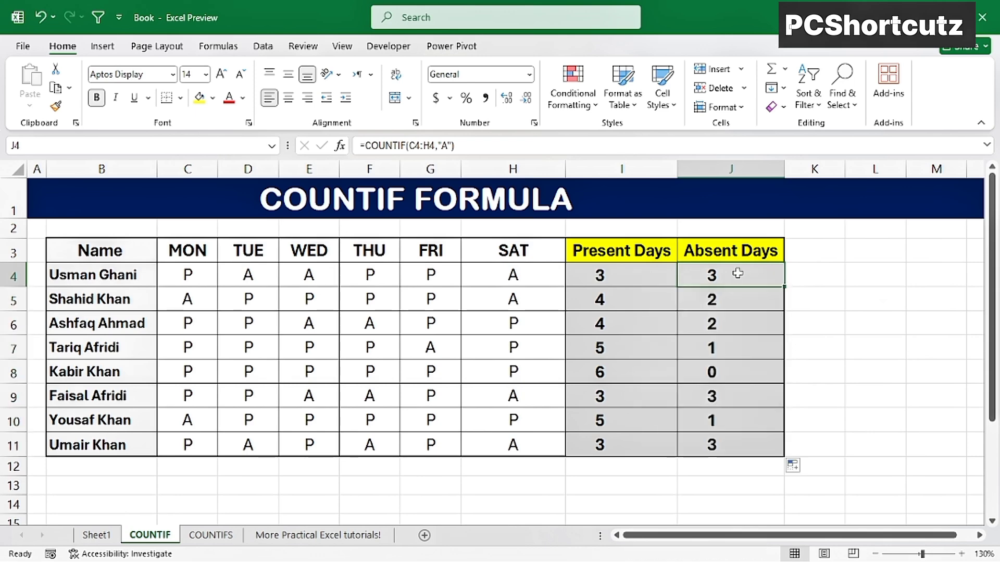
{"action": "left_click", "coordinate": [780, 375]}
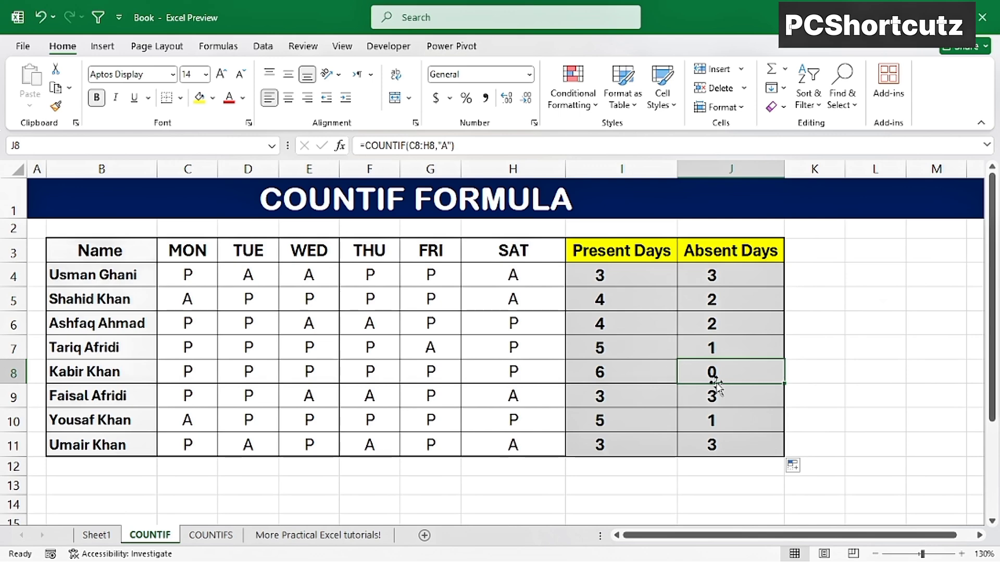
{"action": "left_click_drag", "start_coordinate": [167, 371], "coordinate": [524, 382]}
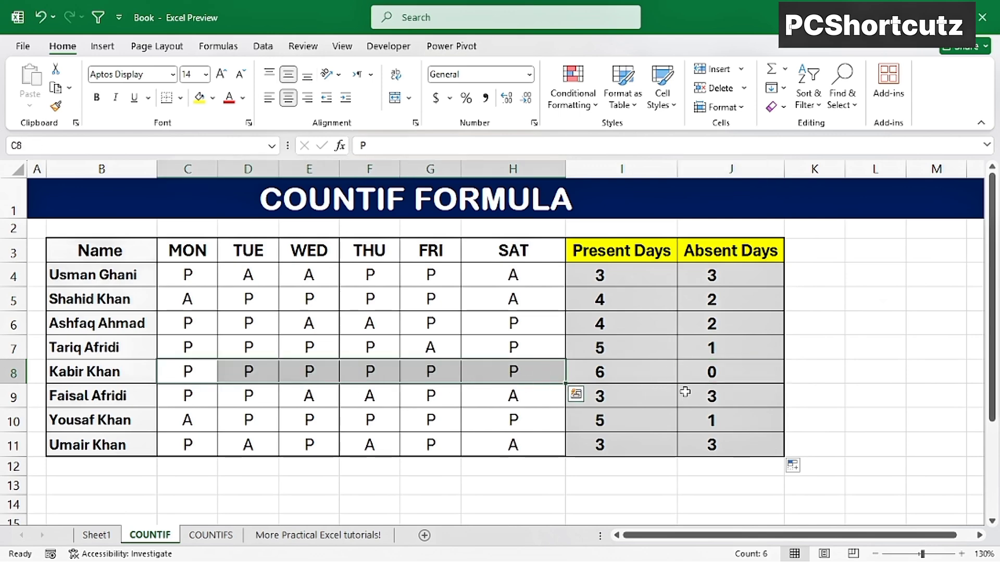
{"action": "left_click", "coordinate": [750, 364]}
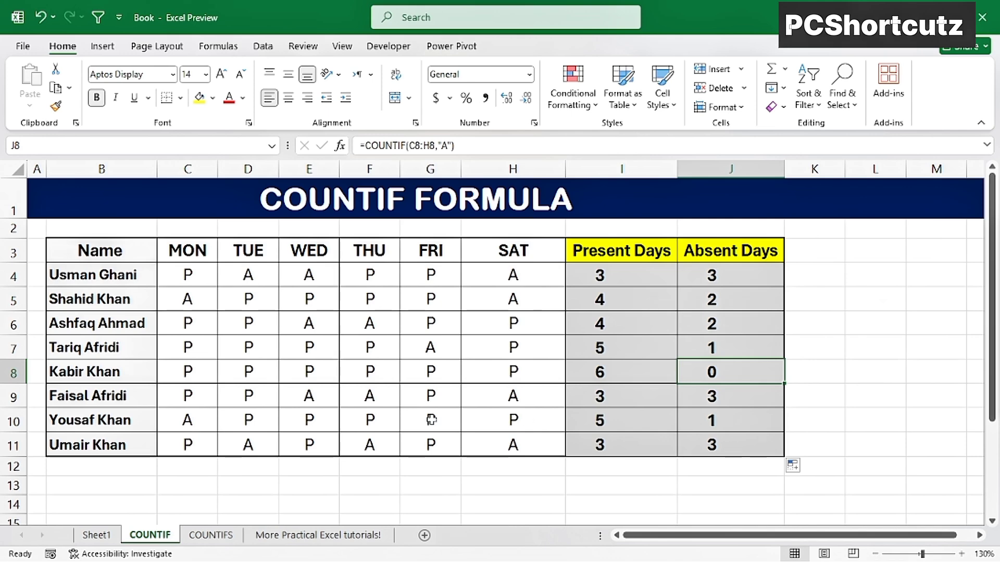
Open the COUNTIFS sheet and review the two criteria tables, including the Night shift and Tape-edge machine criteria
{"action": "left_click", "coordinate": [210, 536]}
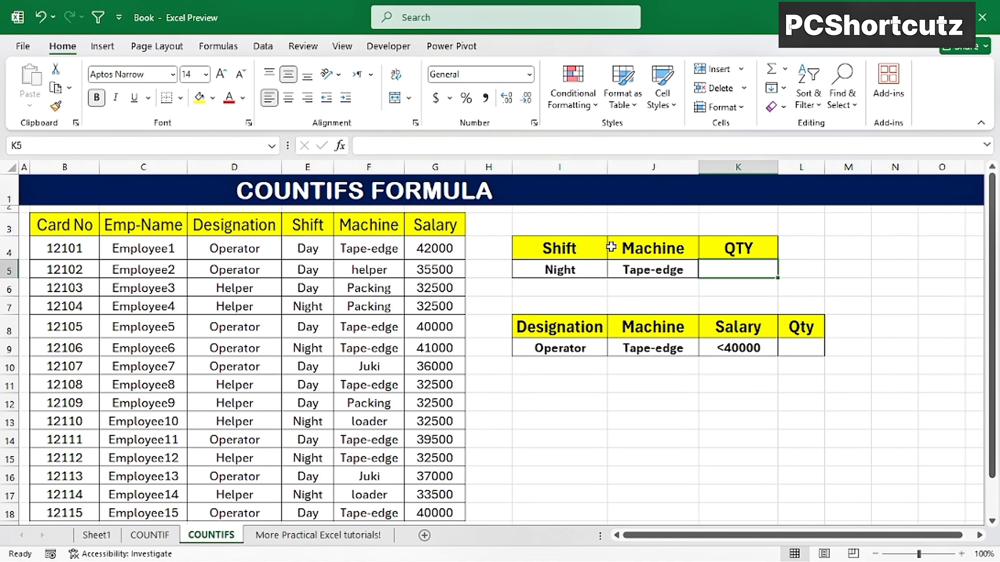
{"action": "left_click_drag", "start_coordinate": [555, 252], "coordinate": [782, 340]}
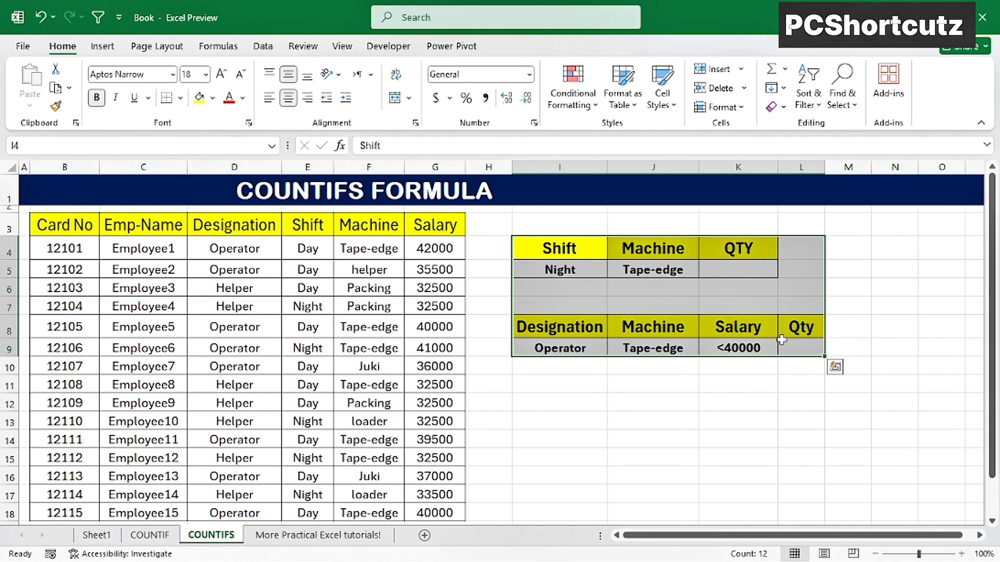
{"action": "left_click", "coordinate": [539, 269]}
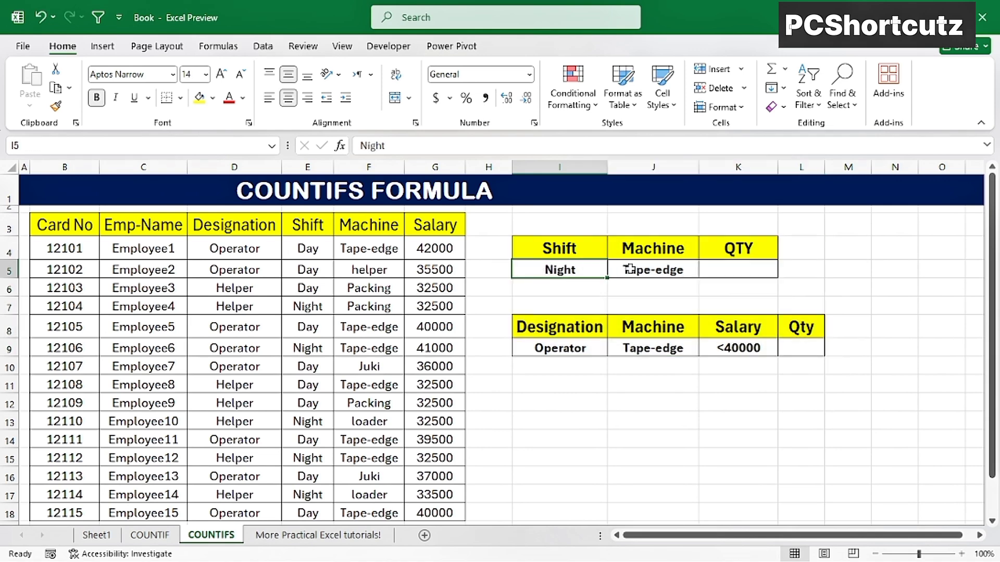
{"action": "left_click", "coordinate": [648, 267]}
{"action": "left_click", "coordinate": [782, 267]}
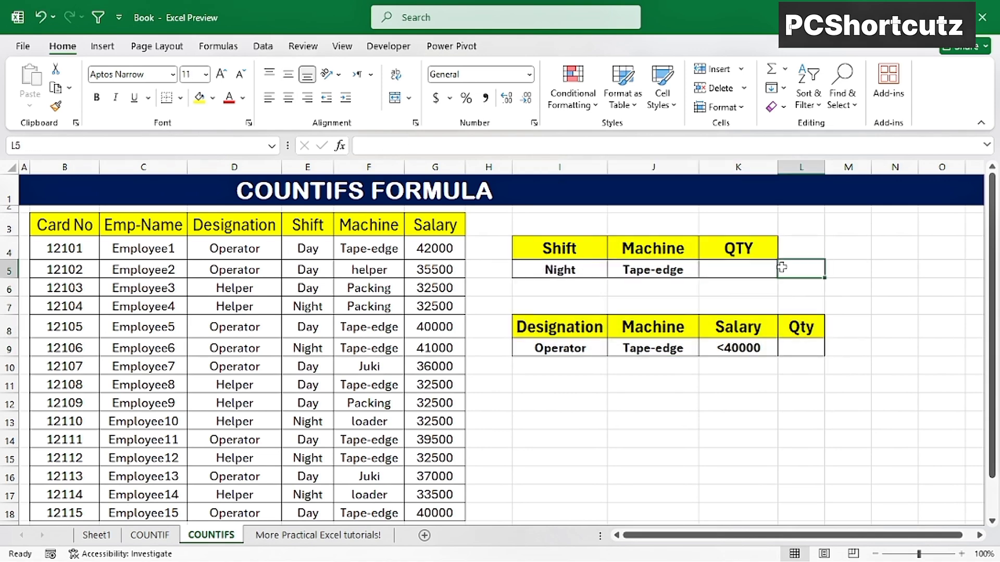
Enter the formula =COUNTIFS(E4:E18,I5,F4:F18,J5) in cell K5 to count employees matching the shift and machine criteria
{"action": "left_click", "coordinate": [713, 264]}
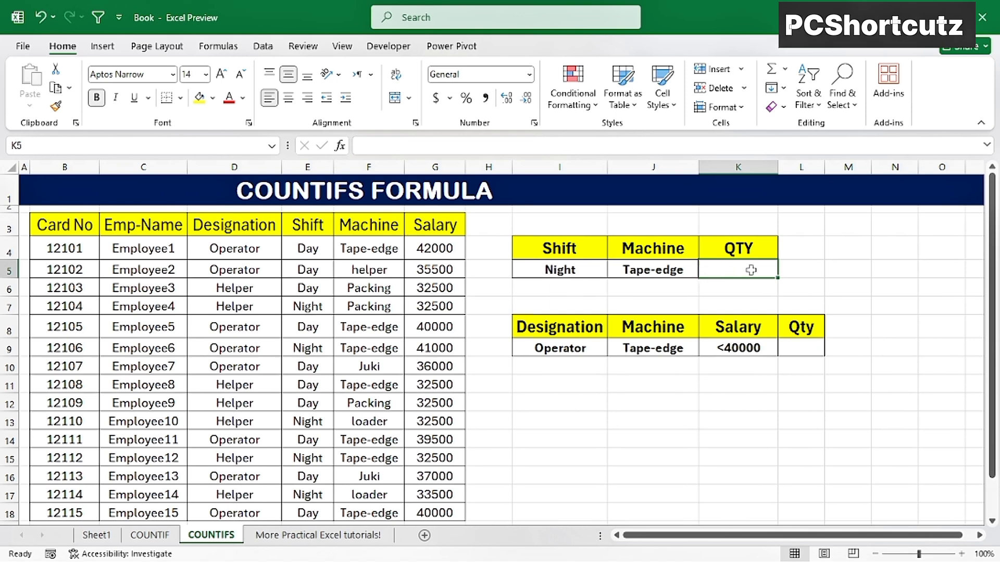
{"action": "type", "text": "=cou"}
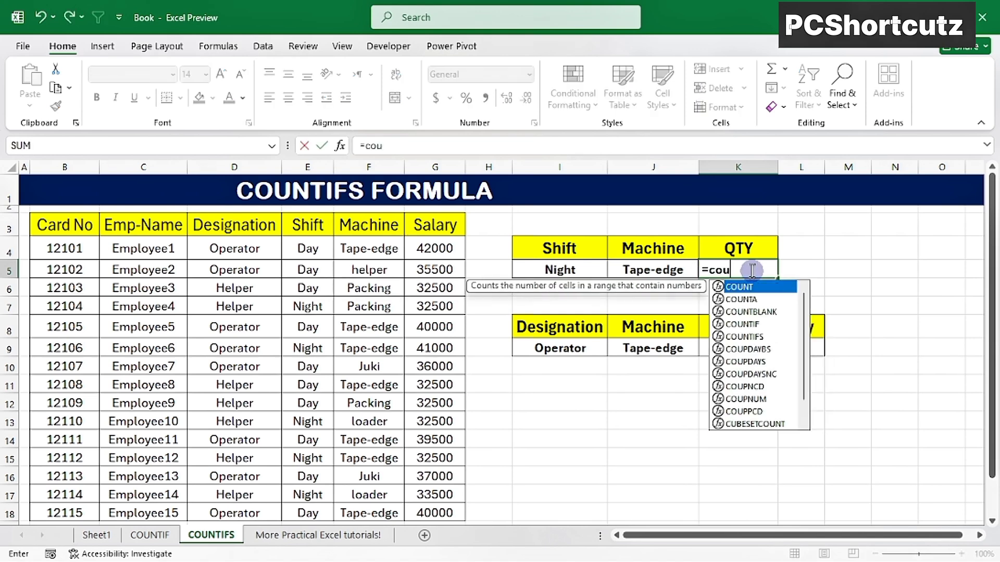
{"action": "type", "text": "ntifs"}
{"action": "key", "text": "Tab"}
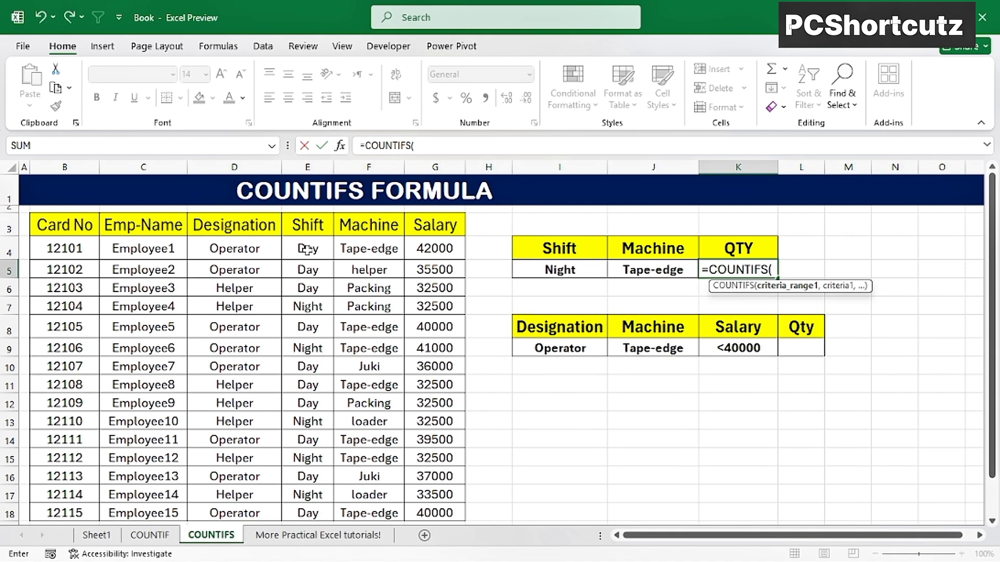
{"action": "left_click_drag", "start_coordinate": [307, 248], "coordinate": [308, 512]}
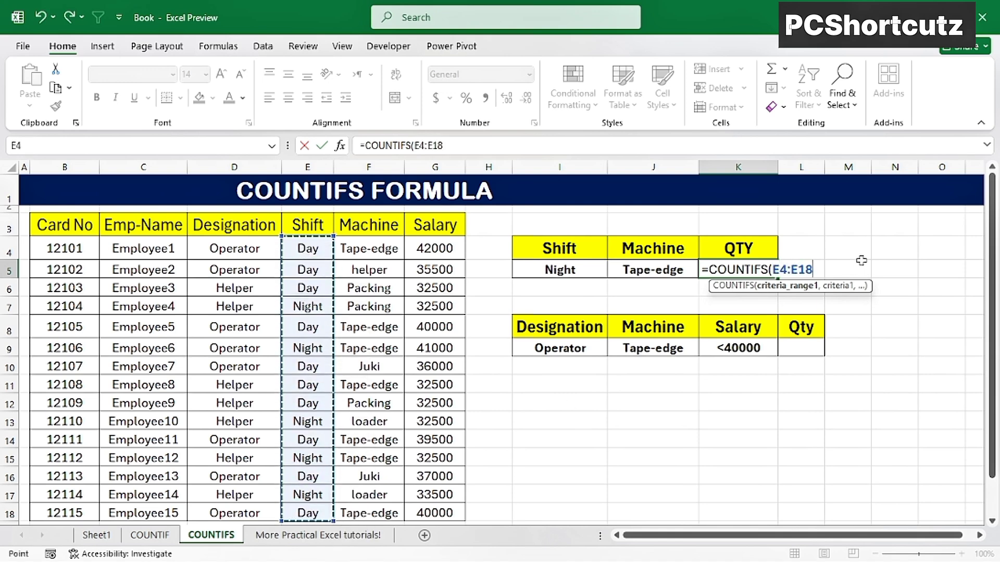
{"action": "type", "text": ","}
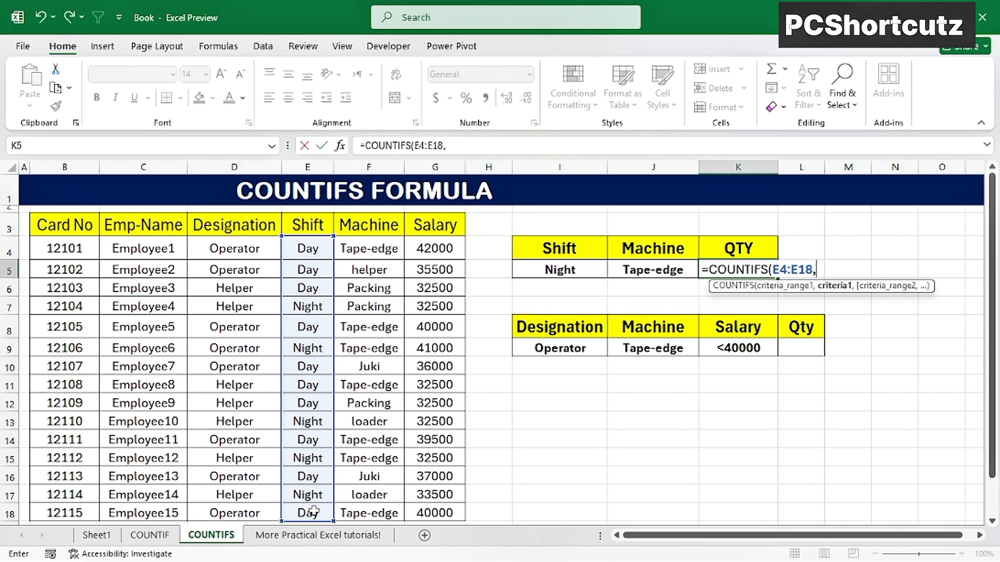
{"action": "left_click", "coordinate": [550, 270]}
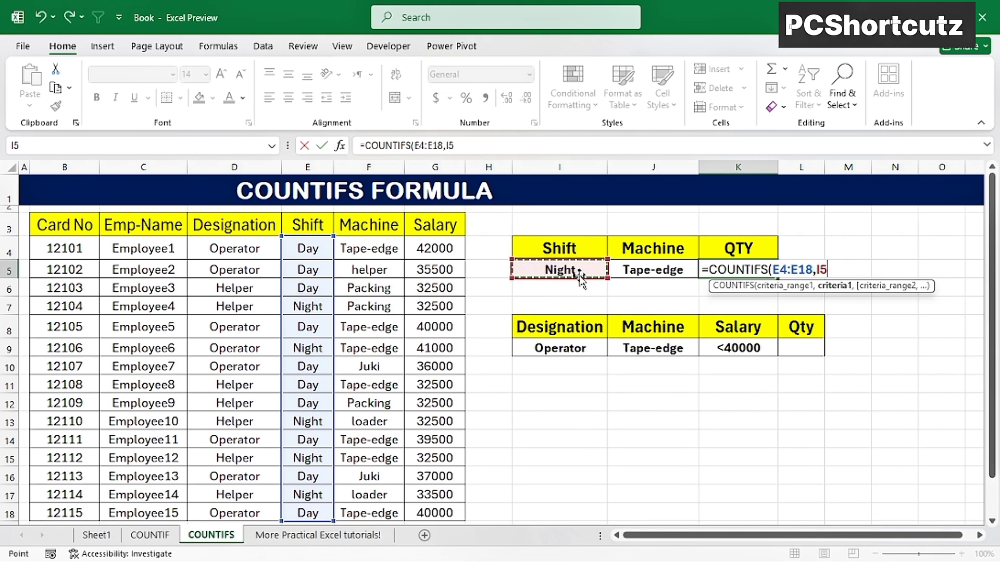
{"action": "type", "text": ","}
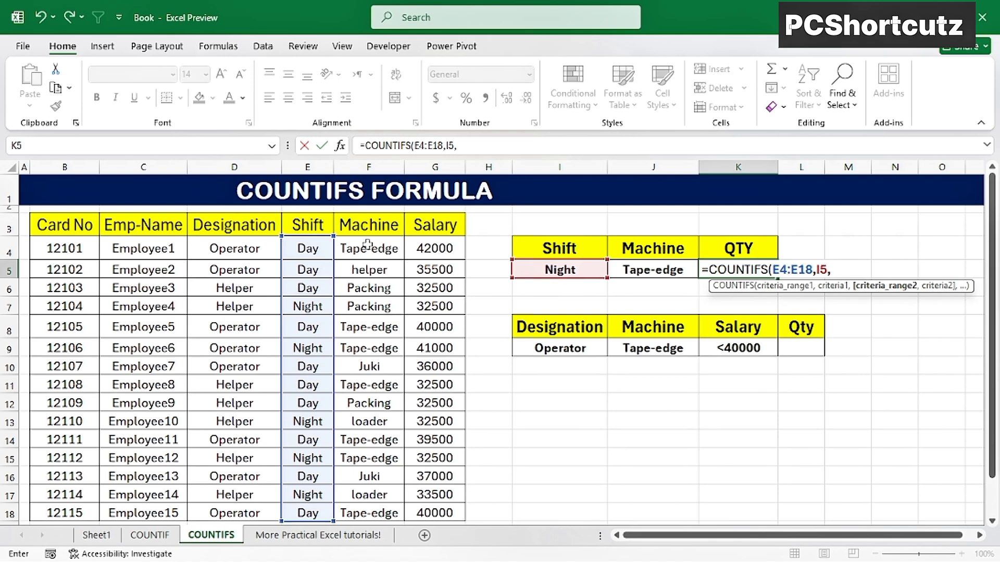
{"action": "left_click_drag", "start_coordinate": [368, 245], "coordinate": [385, 513]}
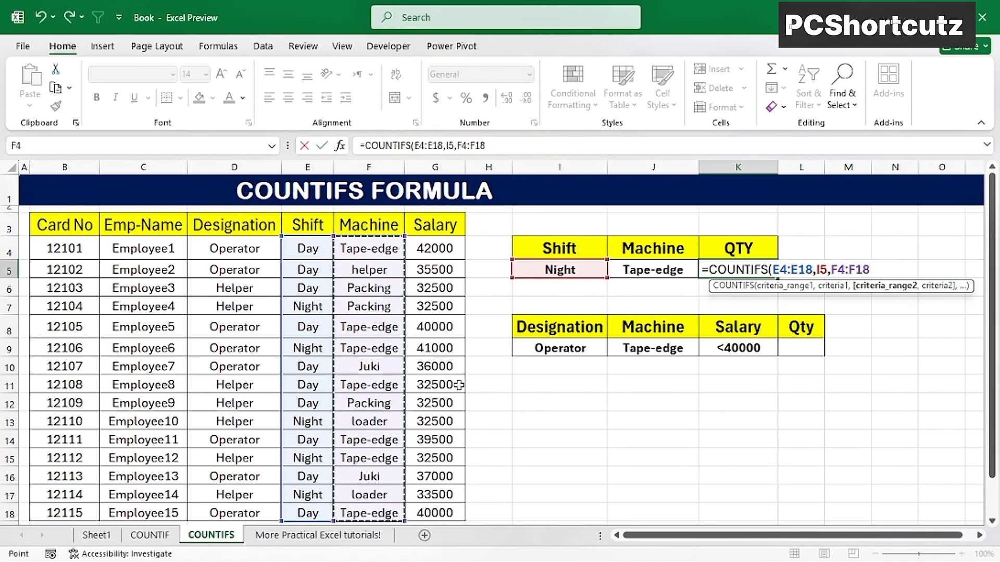
{"action": "type", "text": ","}
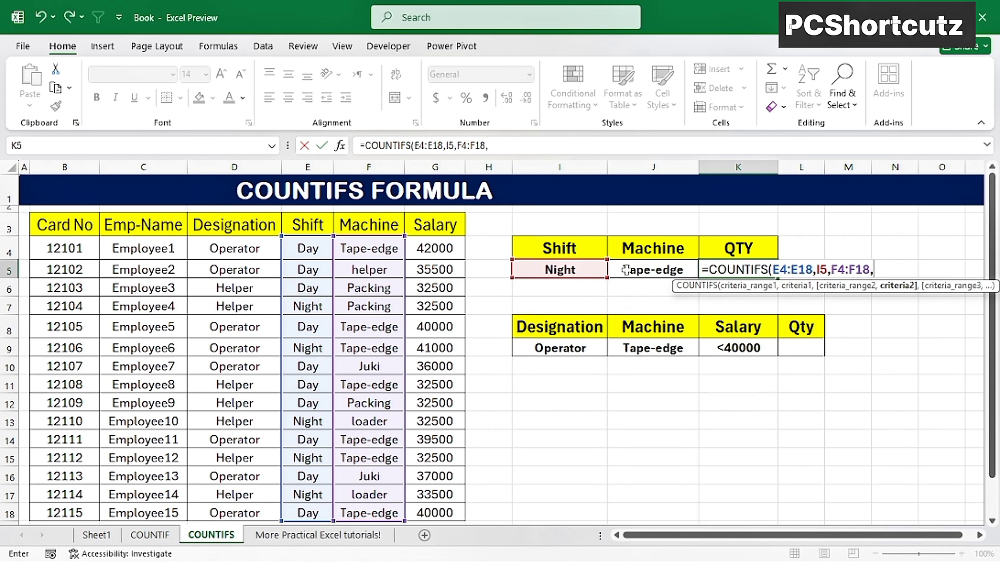
{"action": "left_click", "coordinate": [642, 270]}
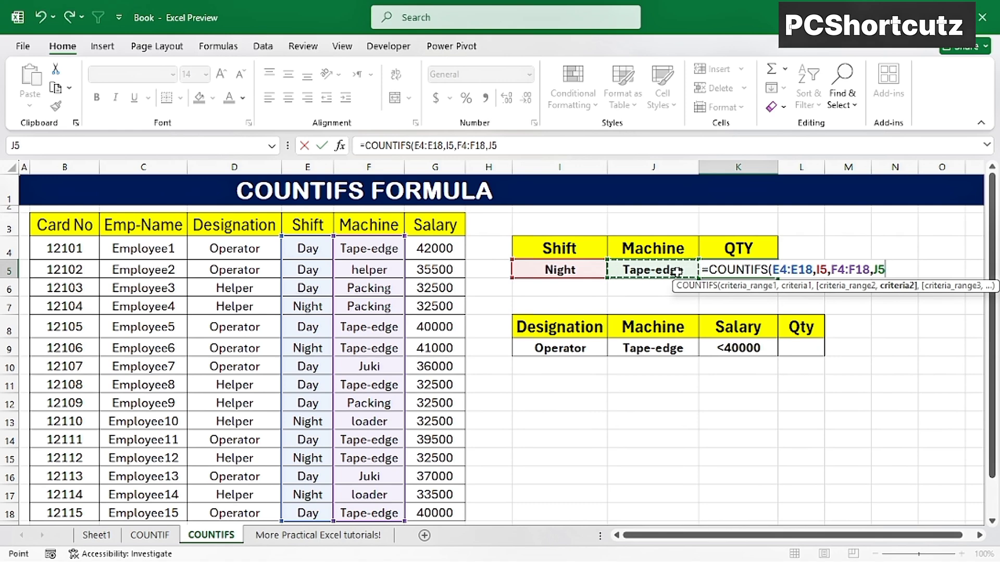
{"action": "type", "text": ")"}
{"action": "key", "text": "Return"}
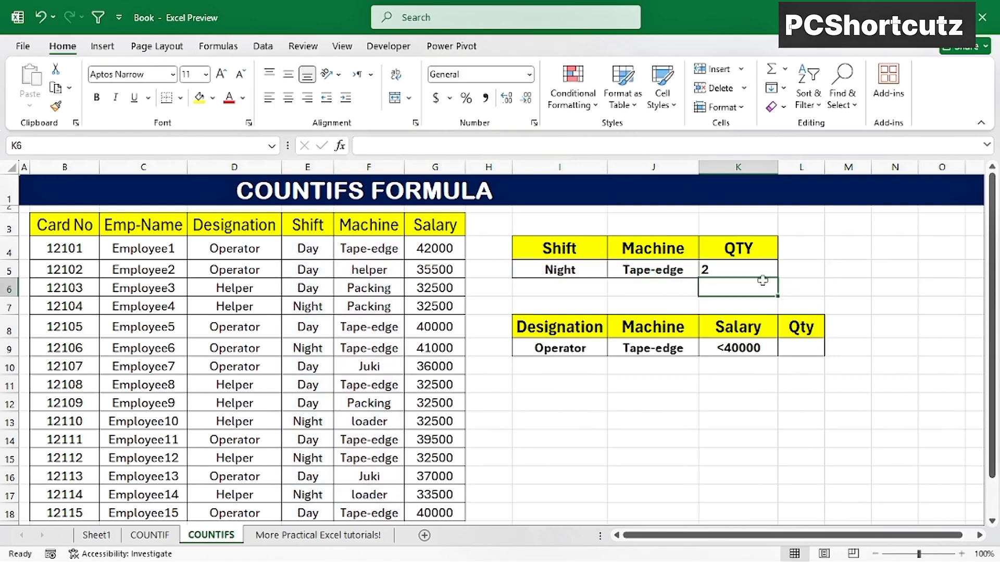
Check the quantity formula in K5 against the Shift and Machine columns of the employee table
{"action": "left_click", "coordinate": [743, 266]}
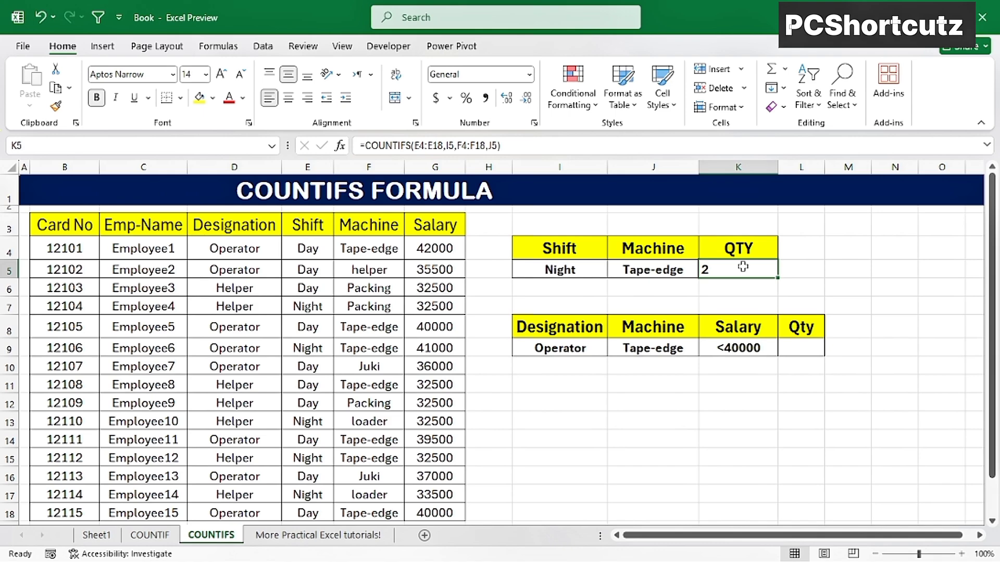
{"action": "left_click_drag", "start_coordinate": [313, 249], "coordinate": [333, 426]}
{"action": "left_click_drag", "start_coordinate": [381, 219], "coordinate": [388, 480]}
{"action": "scroll", "coordinate": [391, 453], "scroll_direction": "up", "scroll_amount": 1}
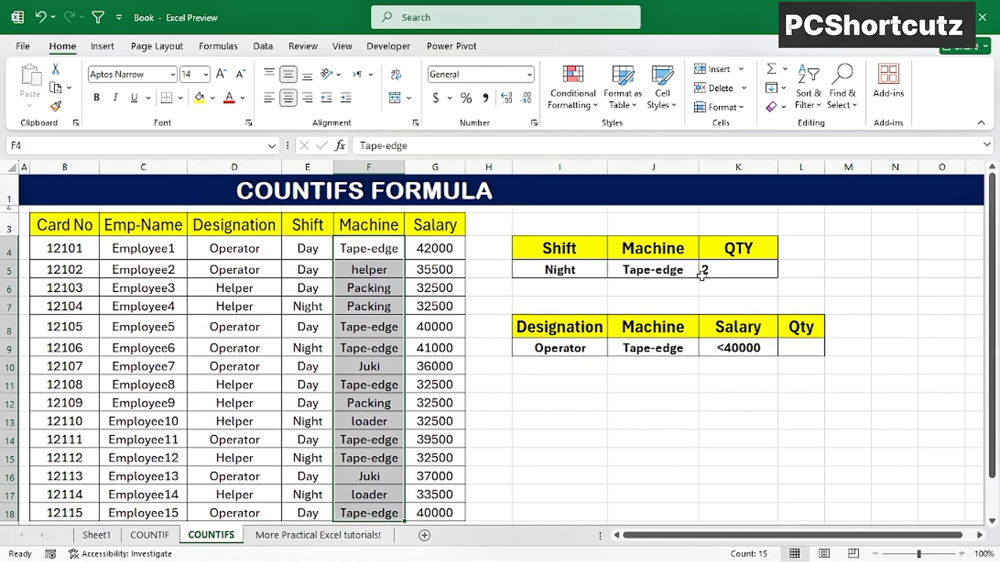
{"action": "left_click", "coordinate": [727, 278]}
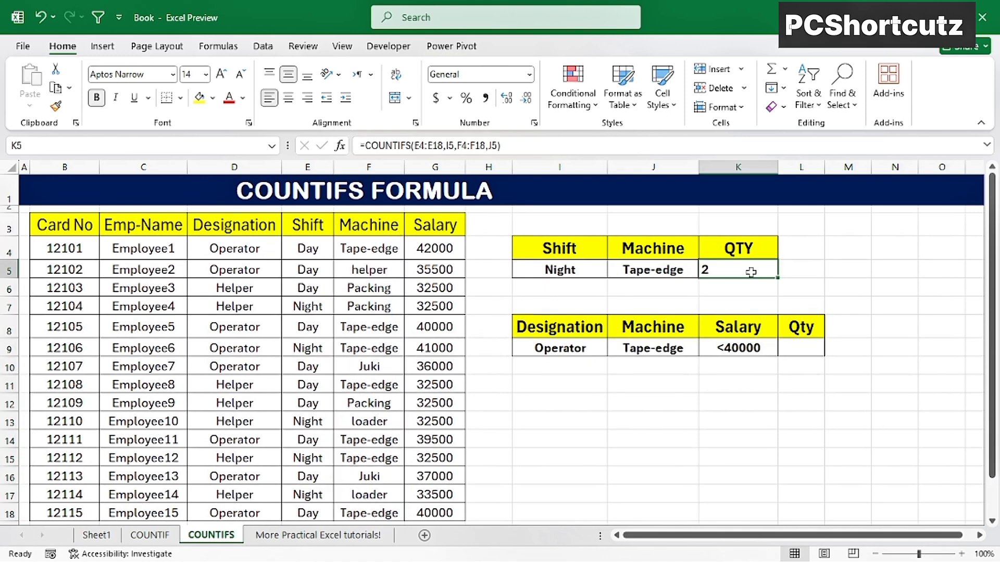
Change the shift criterion in I5 to Day and check the quantity in K5
{"action": "left_click", "coordinate": [580, 273]}
{"action": "type", "text": "Day"}
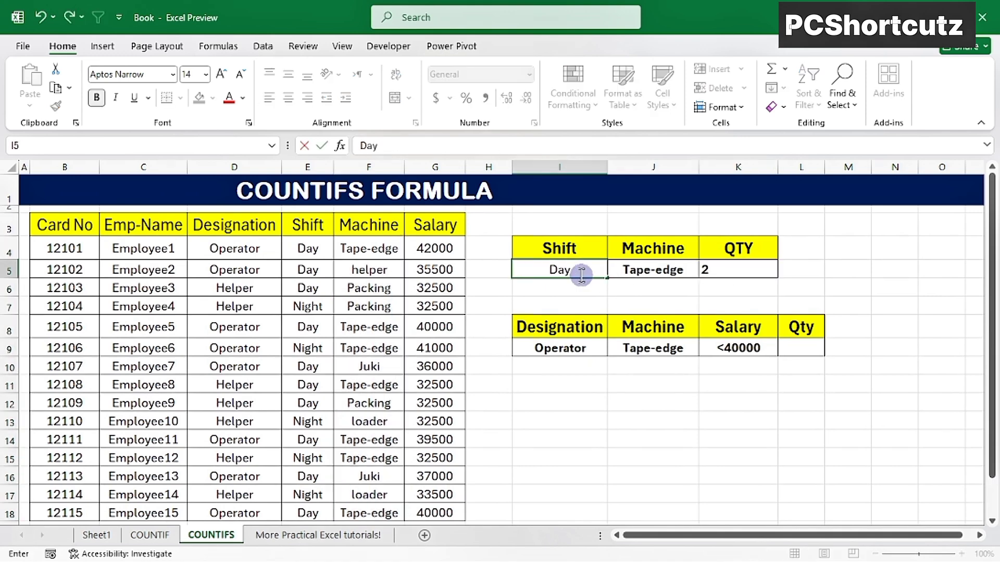
{"action": "key", "text": "Return"}
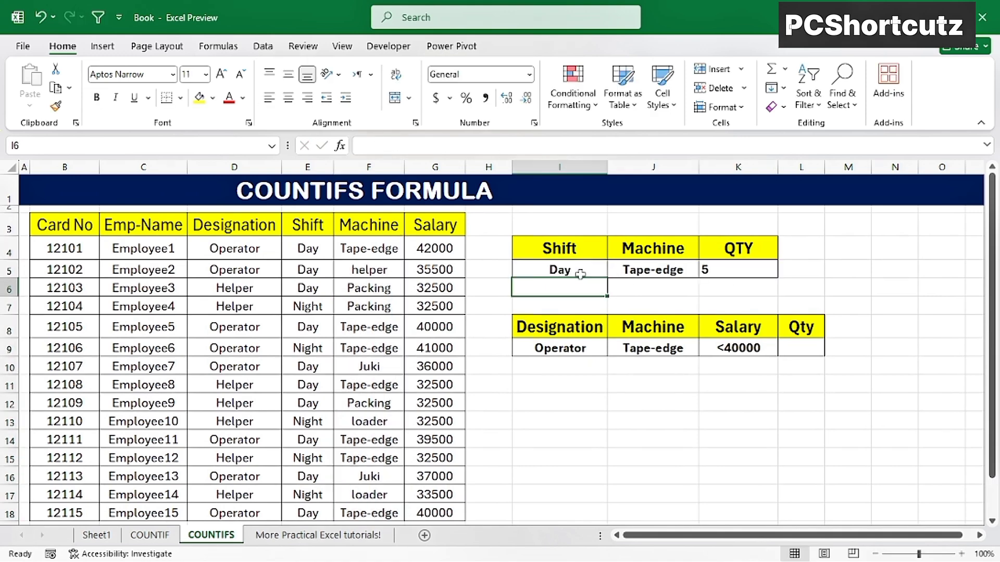
{"action": "left_click", "coordinate": [740, 273]}
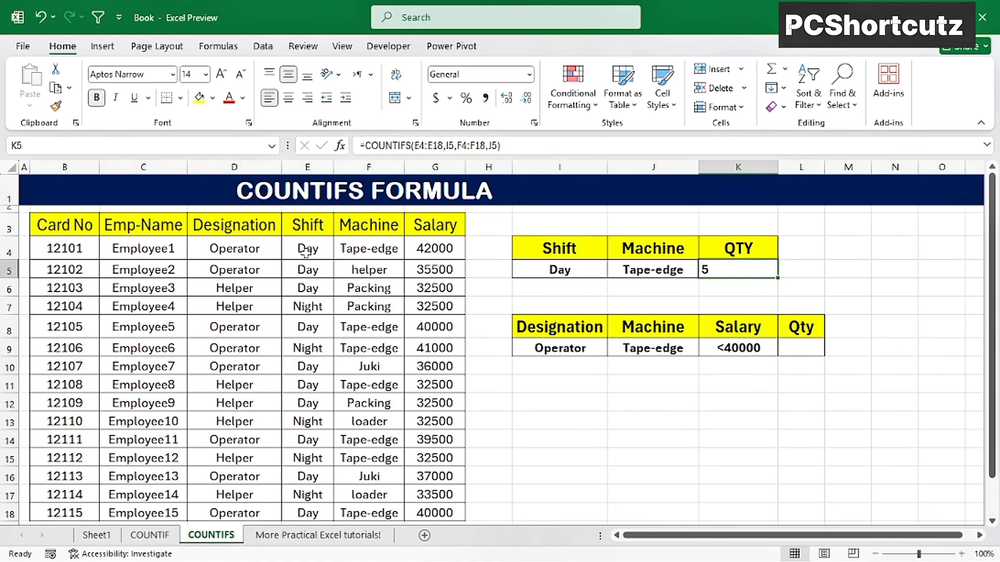
Examine the employee rows with Day shift and Tape-edge machine to verify the quantity in K5
{"action": "left_click_drag", "start_coordinate": [306, 253], "coordinate": [357, 252]}
{"action": "left_click", "coordinate": [332, 330]}
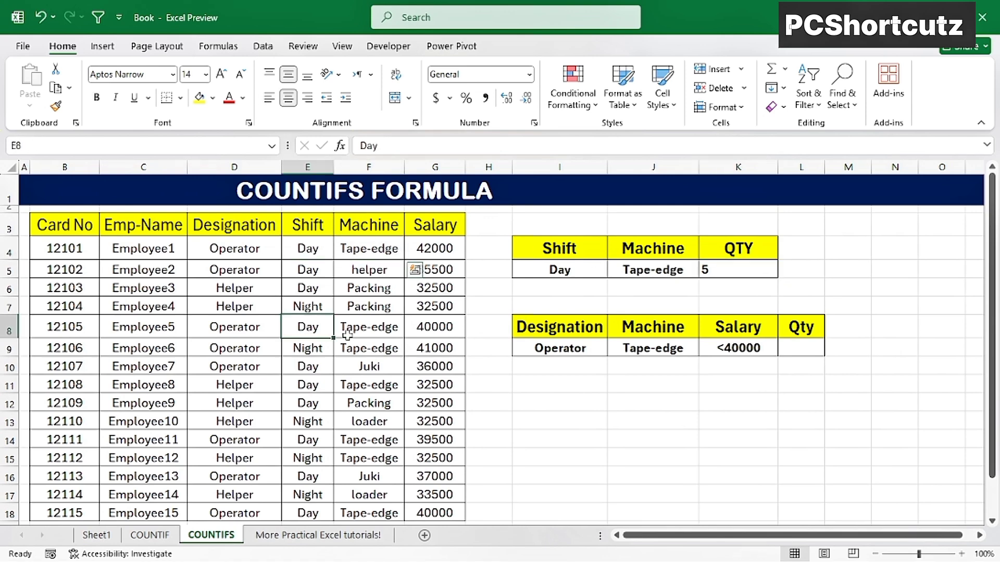
{"action": "left_click_drag", "start_coordinate": [347, 335], "coordinate": [348, 336]}
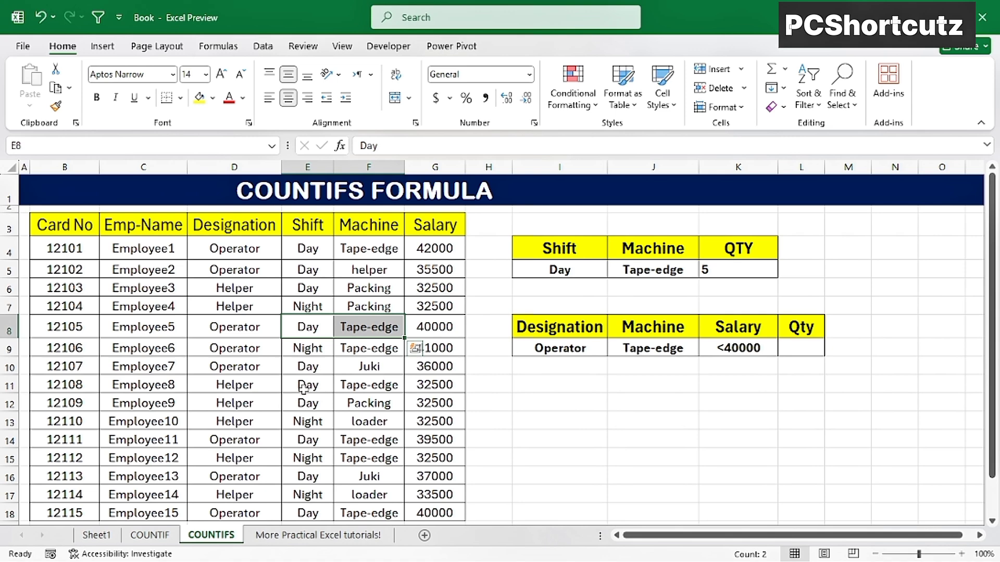
{"action": "left_click_drag", "start_coordinate": [305, 388], "coordinate": [373, 390]}
{"action": "left_click_drag", "start_coordinate": [308, 442], "coordinate": [367, 459]}
{"action": "left_click_drag", "start_coordinate": [309, 512], "coordinate": [435, 512]}
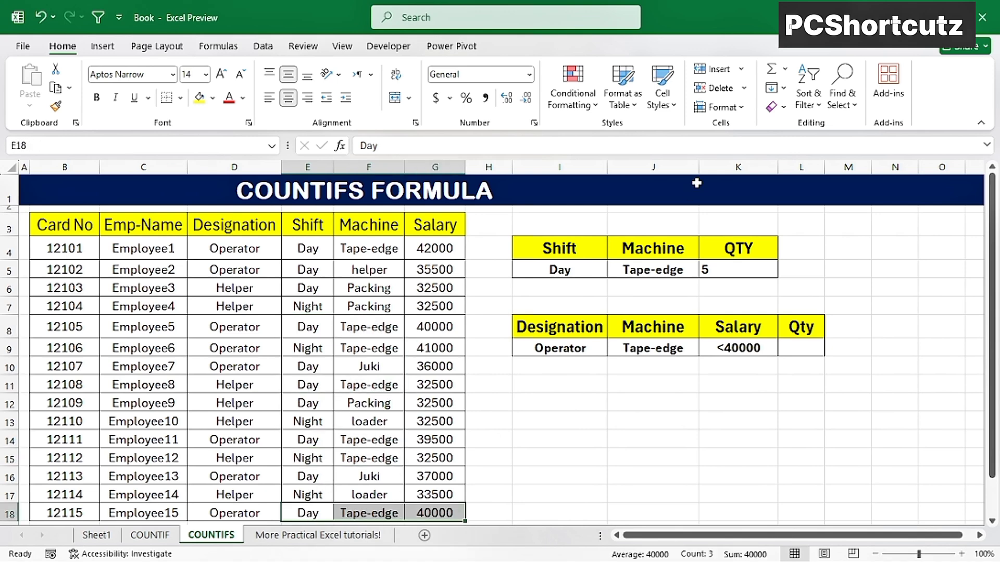
{"action": "left_click", "coordinate": [732, 272]}
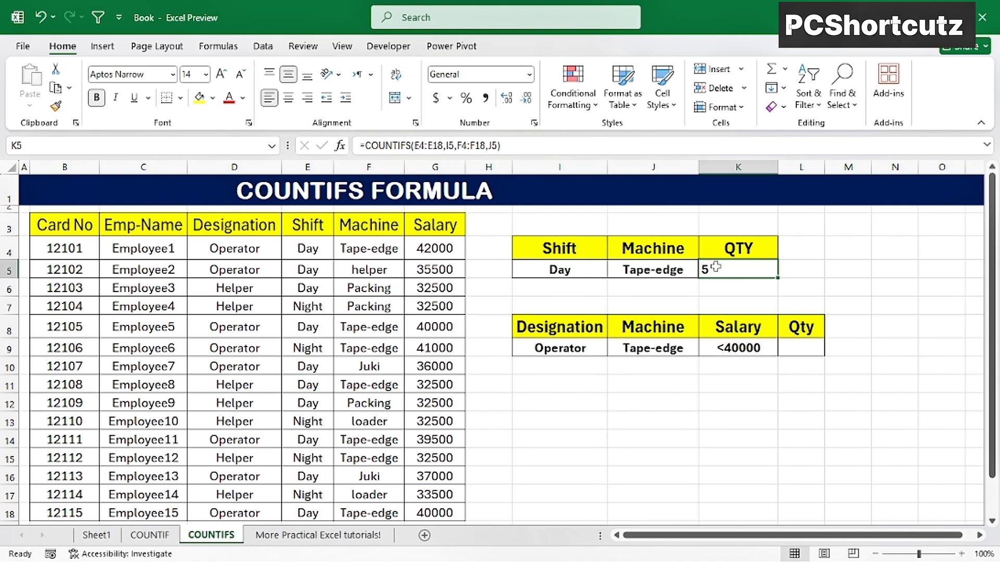
Set the shift criterion in I5 back to Night and check the quantity in K5
{"action": "left_click", "coordinate": [543, 272]}
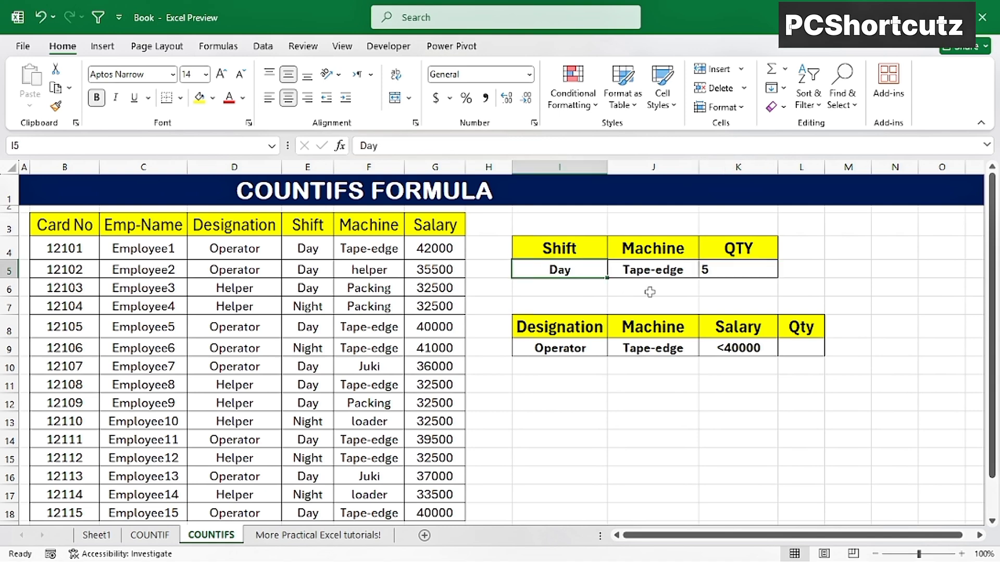
{"action": "type", "text": "Night"}
{"action": "key", "text": "Return"}
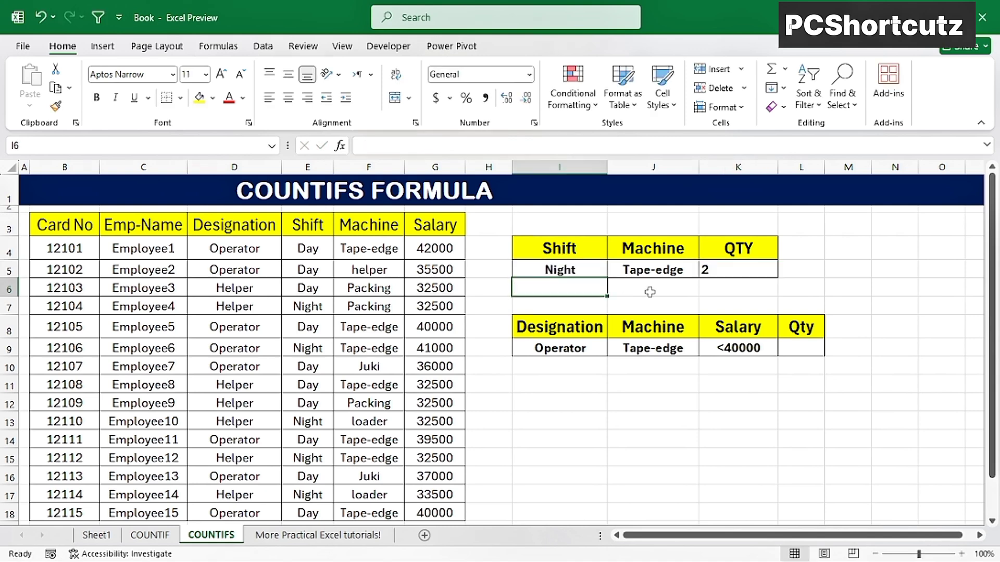
{"action": "left_click", "coordinate": [720, 270]}
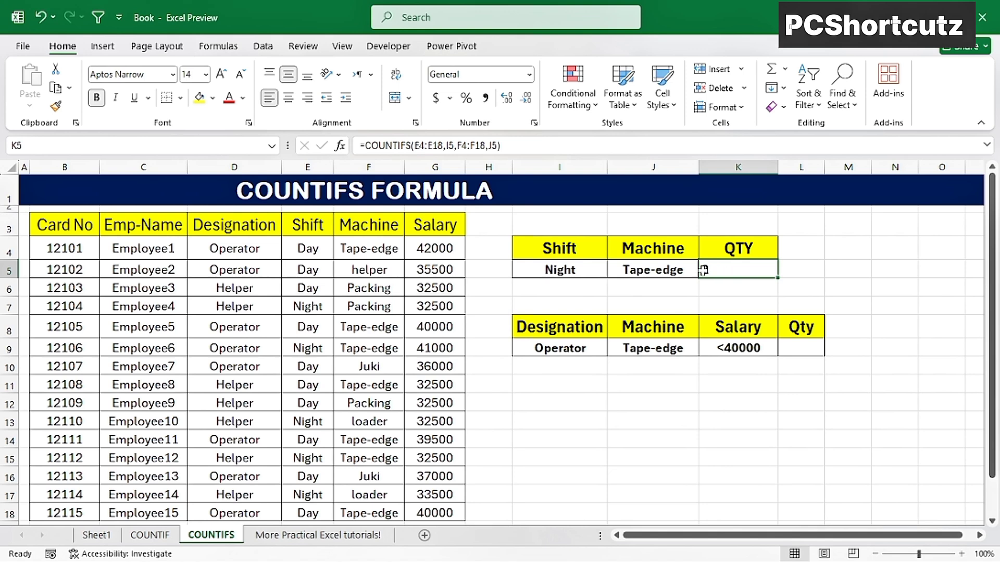
Examine the employee rows with Night shift and Tape-edge machine to verify the quantity in K5
{"action": "left_click_drag", "start_coordinate": [312, 348], "coordinate": [373, 349]}
{"action": "left_click_drag", "start_coordinate": [330, 464], "coordinate": [347, 462], "text": "ctrl"}
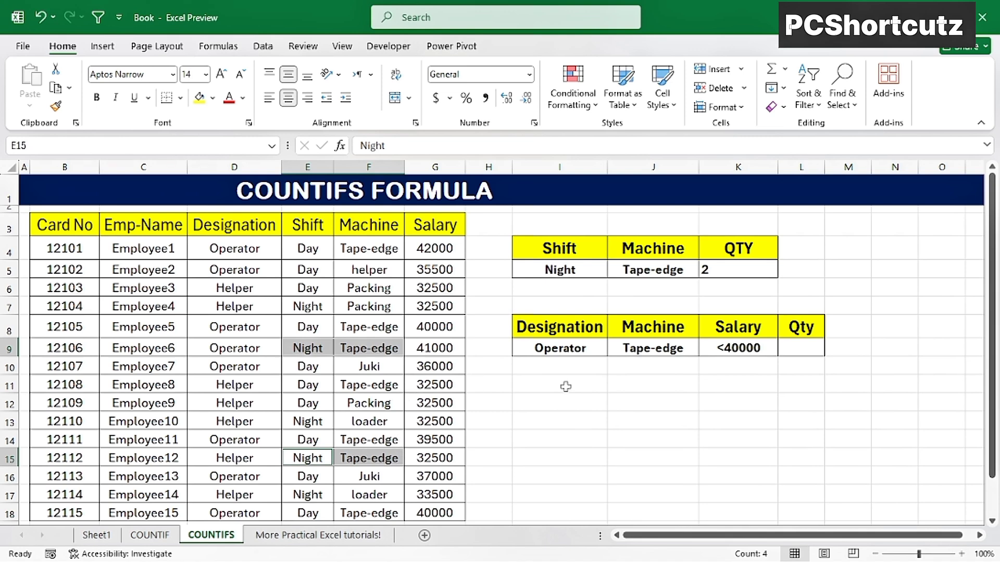
{"action": "left_click", "coordinate": [732, 270]}
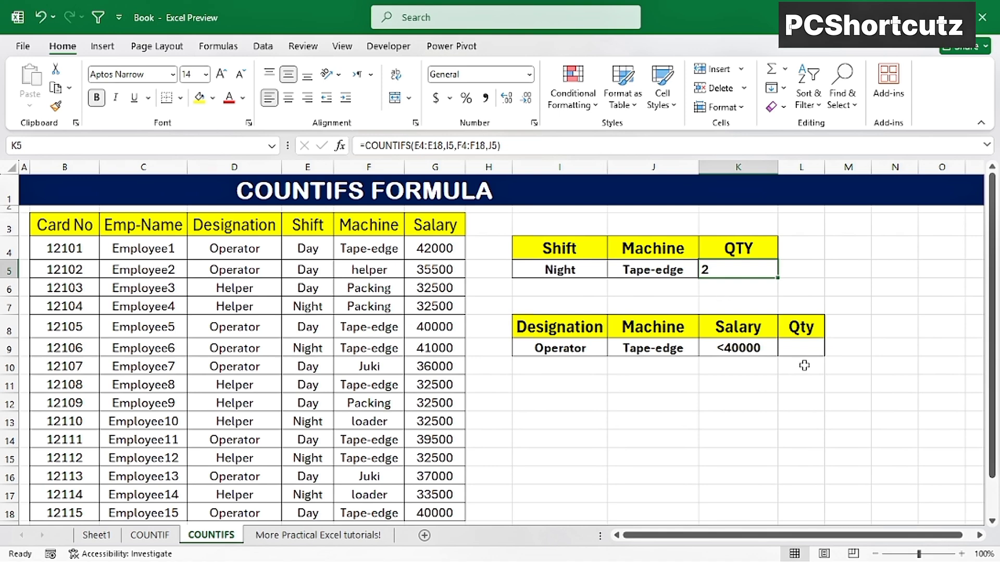
Review the Designation, Machine and Salary criteria in I9 to K9 of the second criteria table
{"action": "left_click_drag", "start_coordinate": [578, 357], "coordinate": [719, 349]}
{"action": "left_click", "coordinate": [548, 336]}
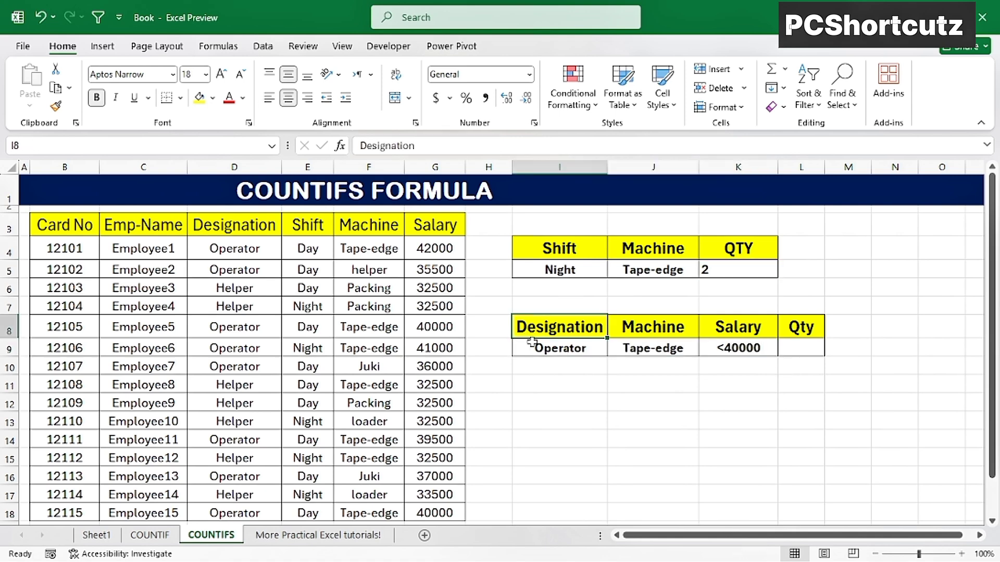
{"action": "left_click", "coordinate": [537, 346]}
{"action": "left_click", "coordinate": [635, 334]}
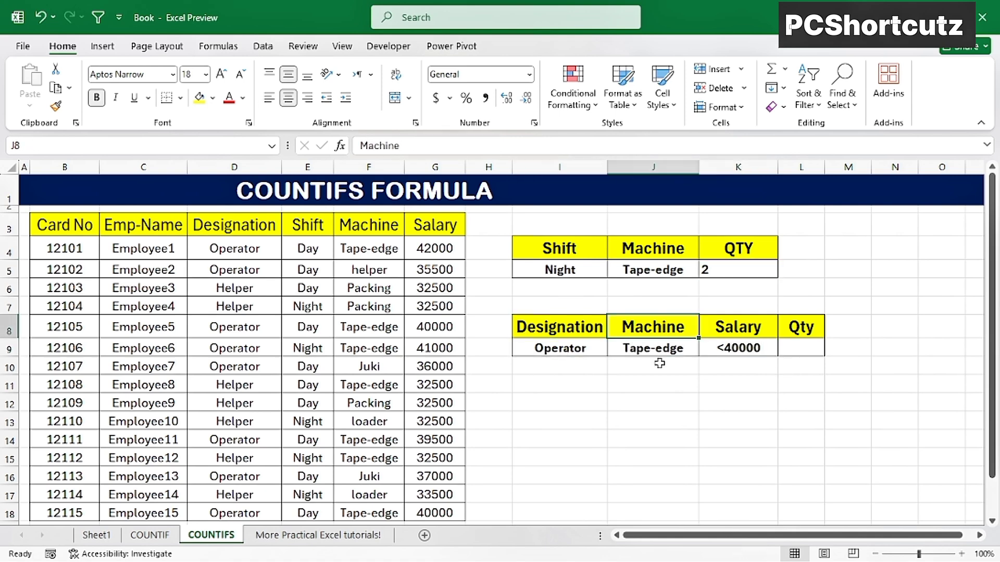
{"action": "left_click", "coordinate": [657, 357]}
{"action": "left_click", "coordinate": [730, 334]}
{"action": "left_click", "coordinate": [735, 350]}
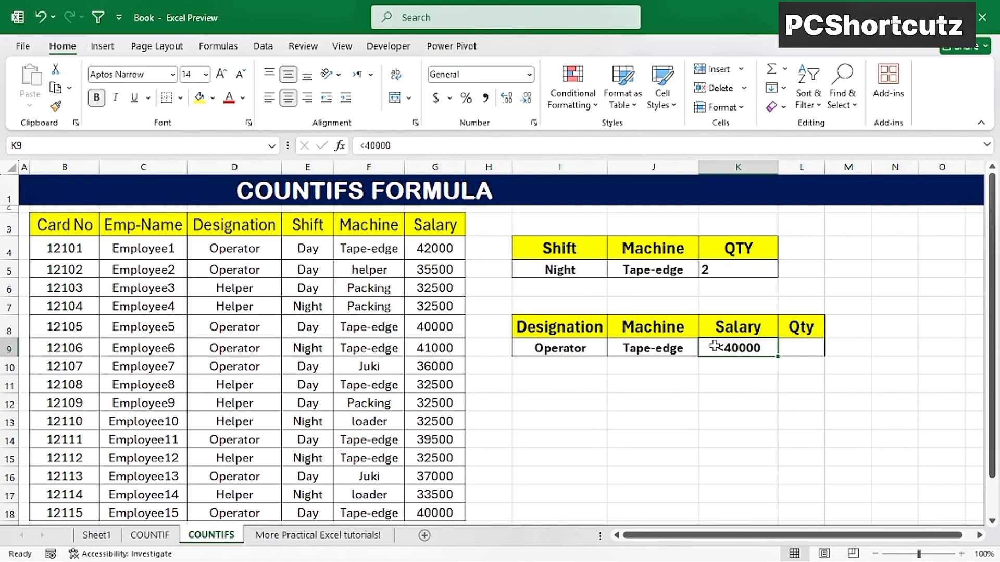
Start a COUNTIFS formula in L9 with the Designation range D4:D18 and criterion I9 as the first pair
{"action": "left_click", "coordinate": [815, 348]}
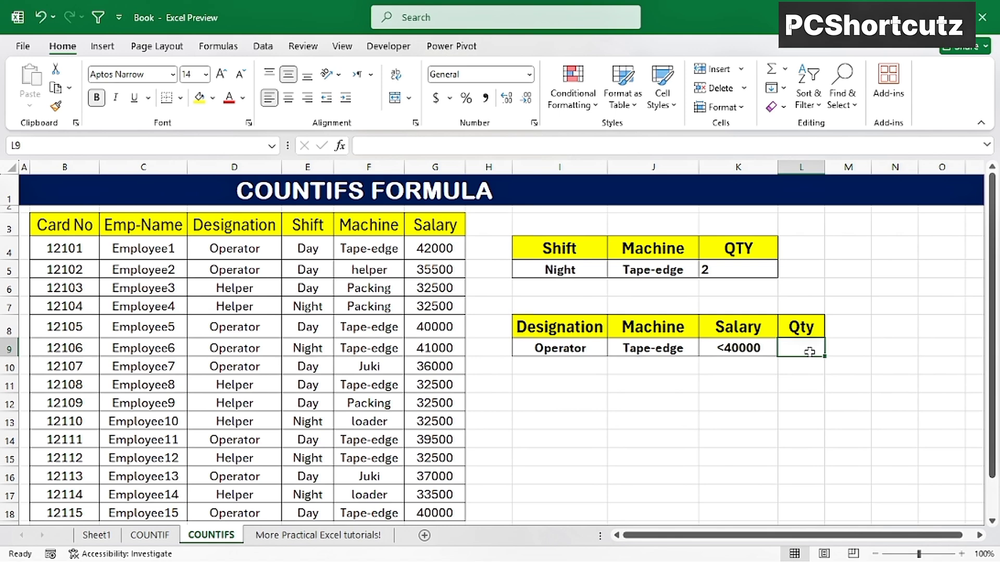
{"action": "type", "text": "=counti"}
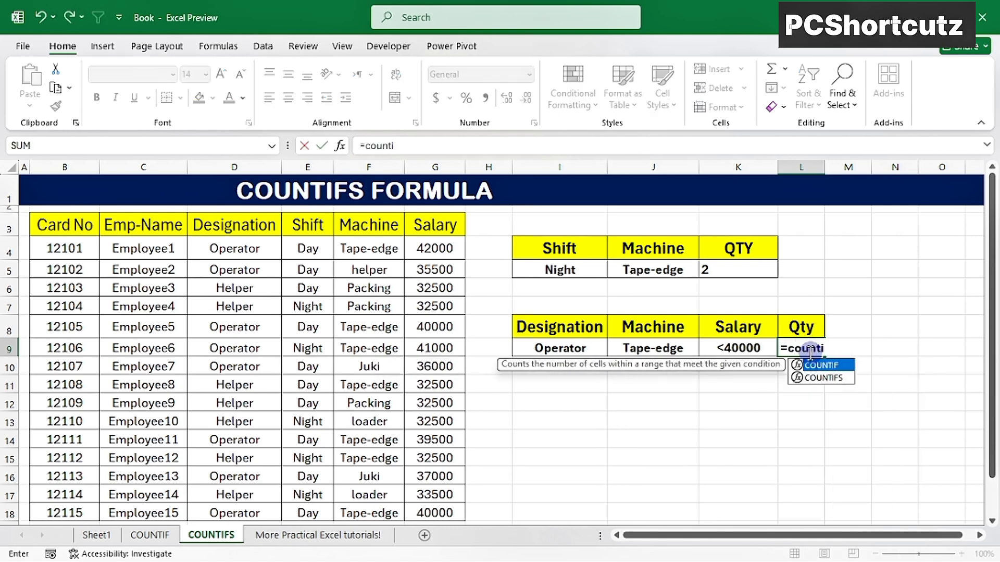
{"action": "type", "text": "fs"}
{"action": "key", "text": "Tab"}
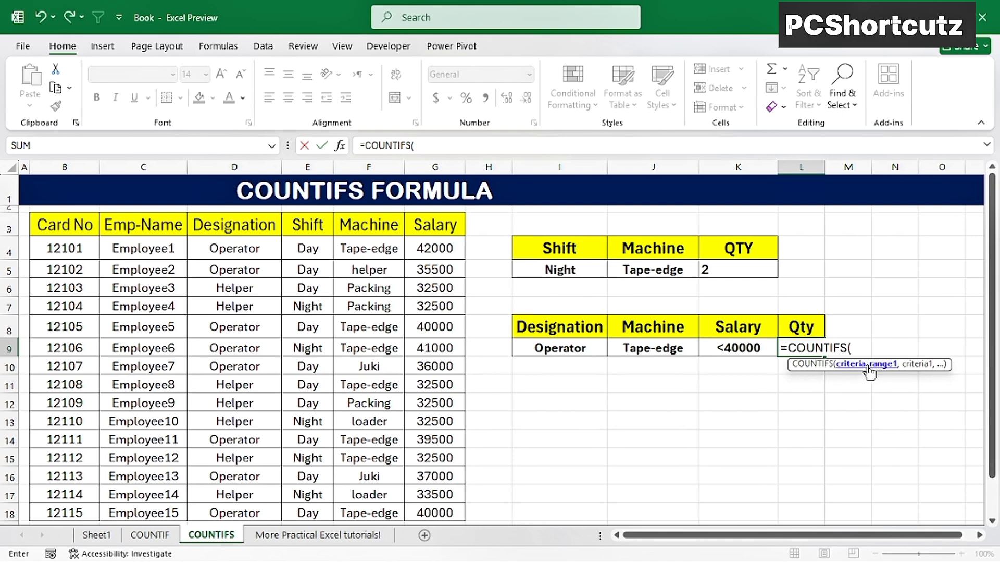
{"action": "left_click_drag", "start_coordinate": [246, 253], "coordinate": [237, 511]}
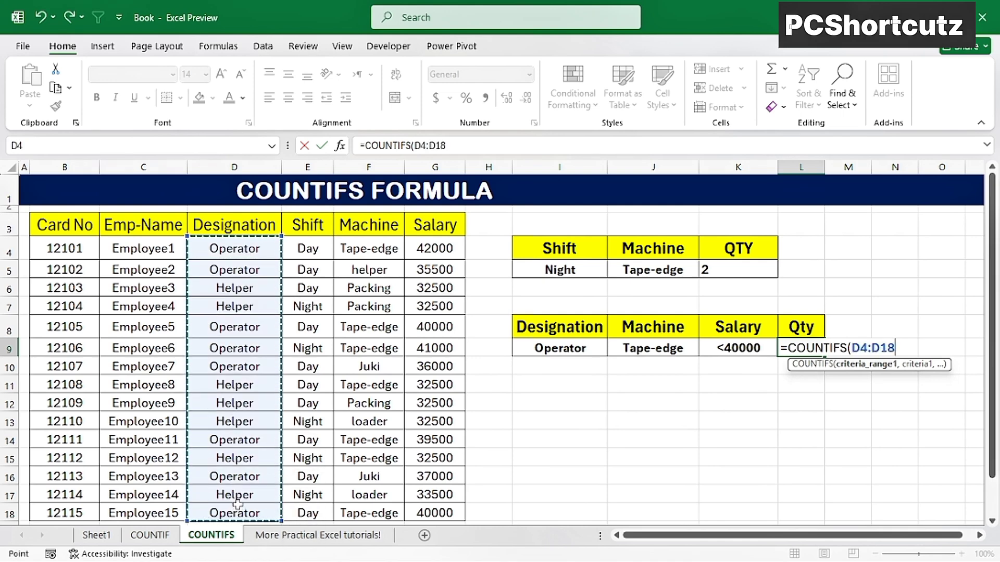
{"action": "type", "text": ","}
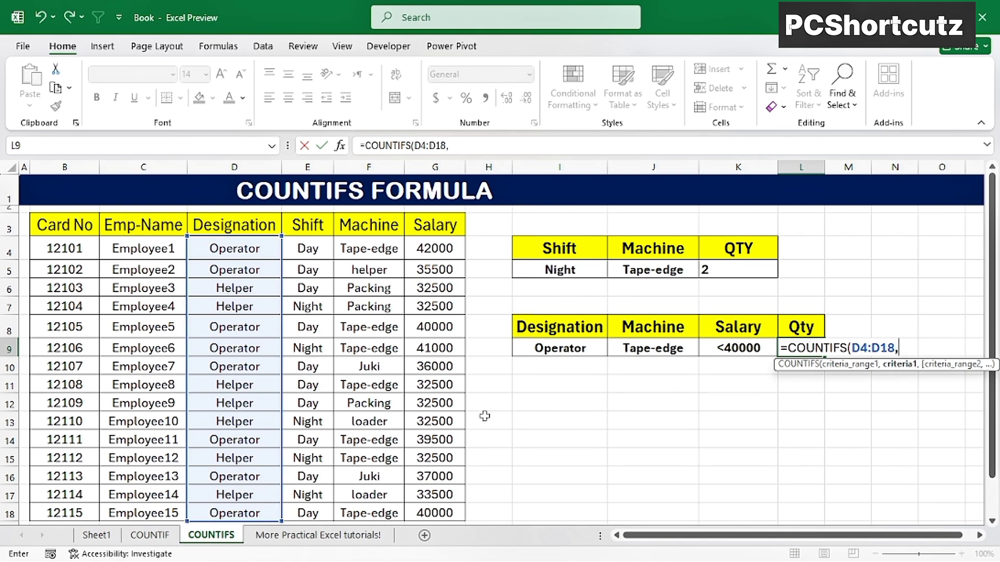
{"action": "left_click", "coordinate": [543, 349]}
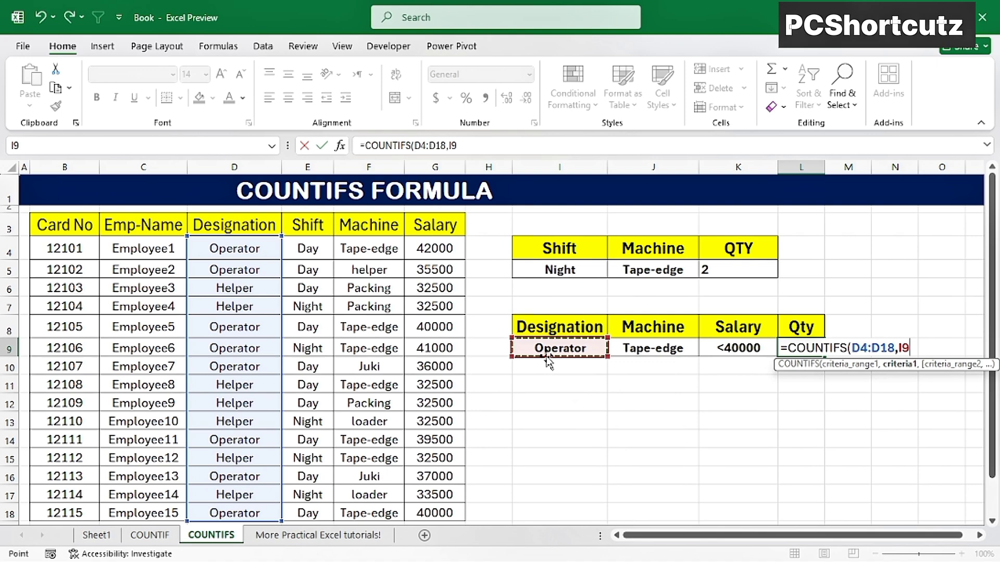
{"action": "type", "text": ","}
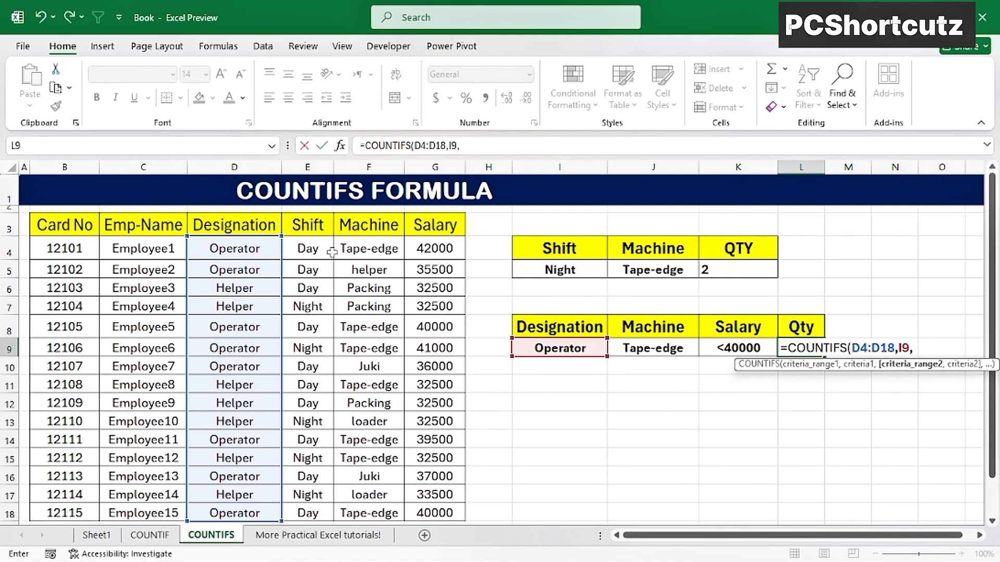
Complete the L9 formula with the Machine range F4:F18 matched to J9 and the Salary range G4:G18 matched to K9
{"action": "left_click_drag", "start_coordinate": [356, 248], "coordinate": [360, 512]}
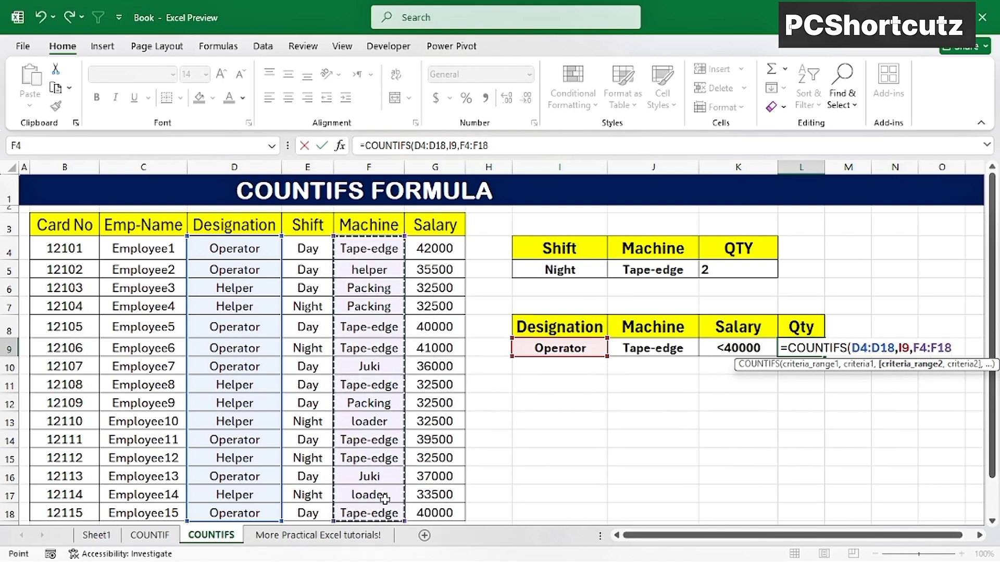
{"action": "type", "text": ","}
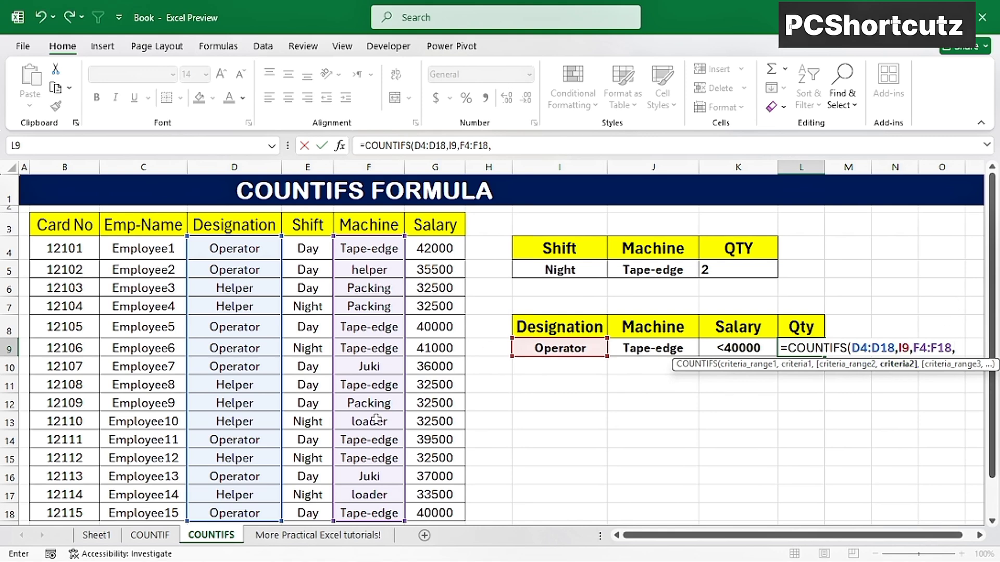
{"action": "left_click", "coordinate": [657, 350]}
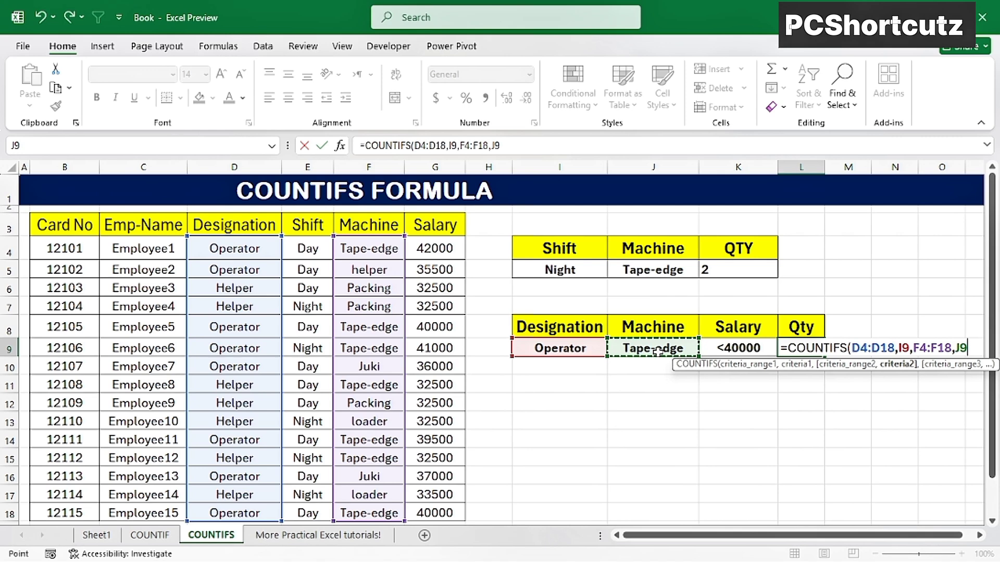
{"action": "type", "text": ","}
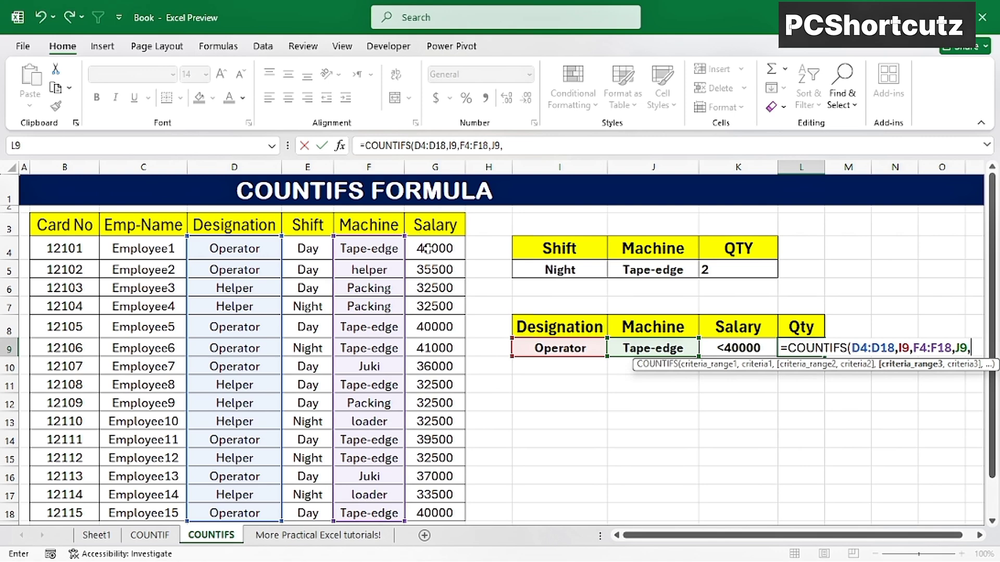
{"action": "left_click_drag", "start_coordinate": [428, 249], "coordinate": [445, 514]}
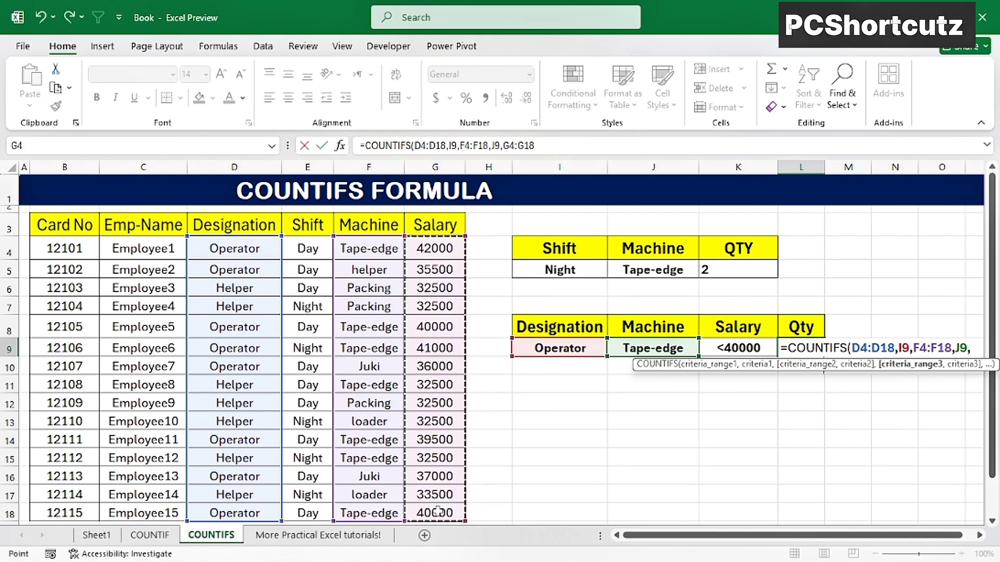
{"action": "type", "text": ","}
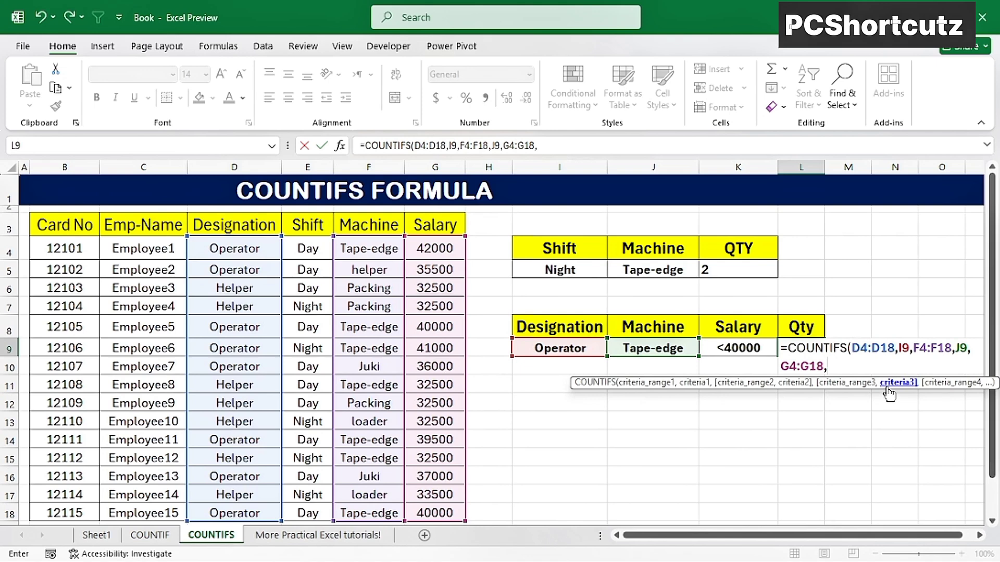
{"action": "left_click", "coordinate": [721, 348]}
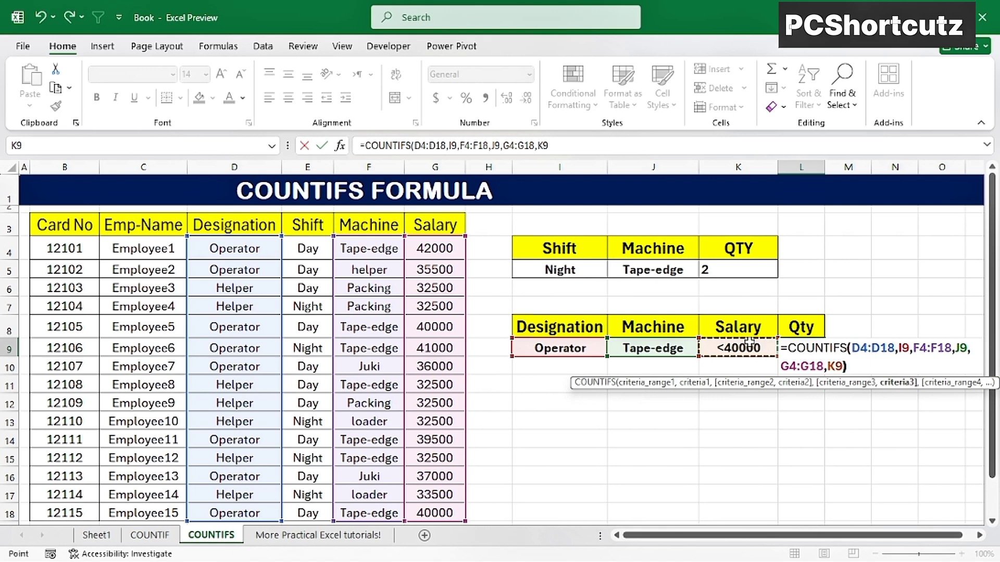
{"action": "type", "text": ")"}
{"action": "key", "text": "ctrl+Return"}
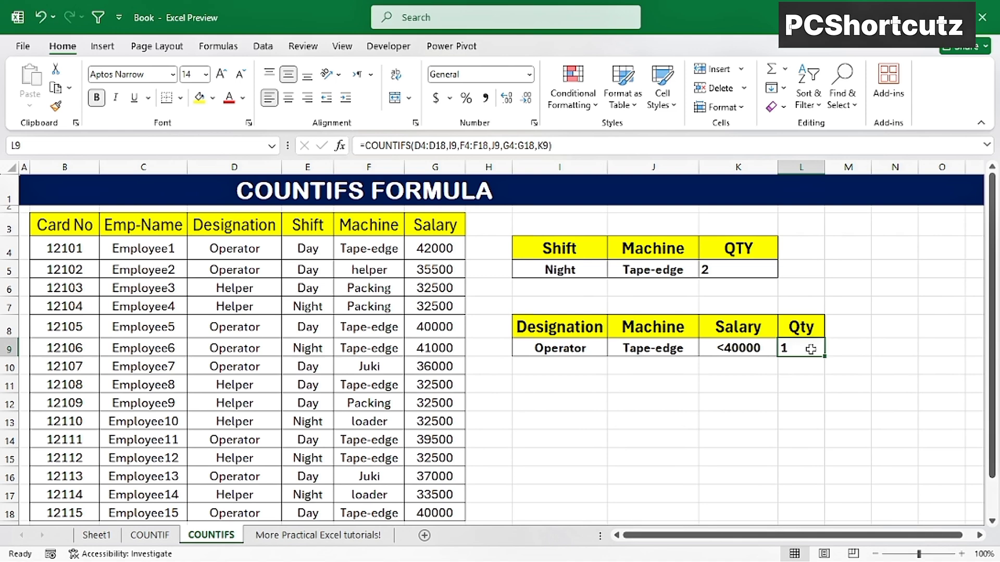
Change the salary criterion in K9 to >40000 and check the quantity in L9
{"action": "double_click", "coordinate": [719, 348]}
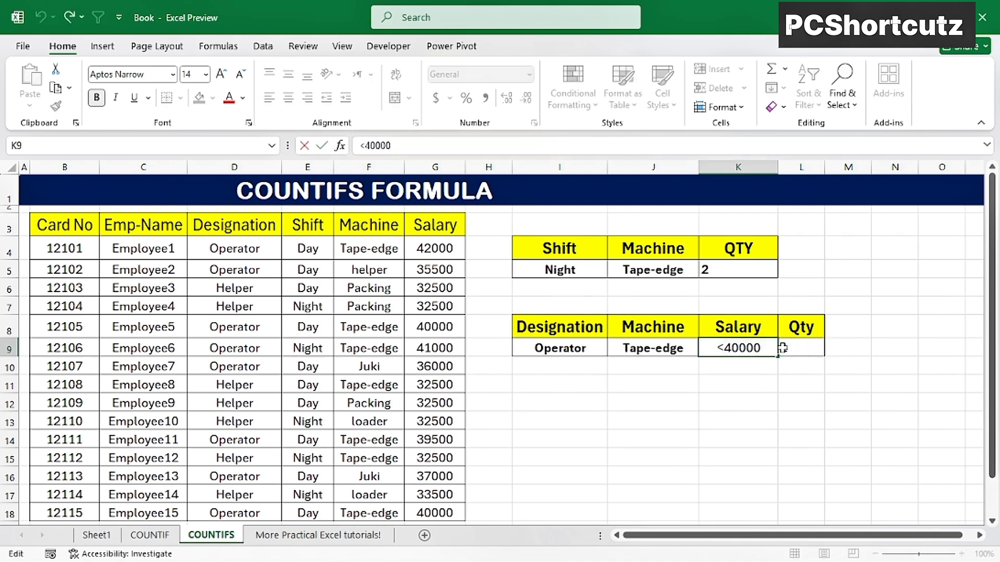
{"action": "key", "text": "BackSpace"}
{"action": "type", "text": ">"}
{"action": "key", "text": "Return"}
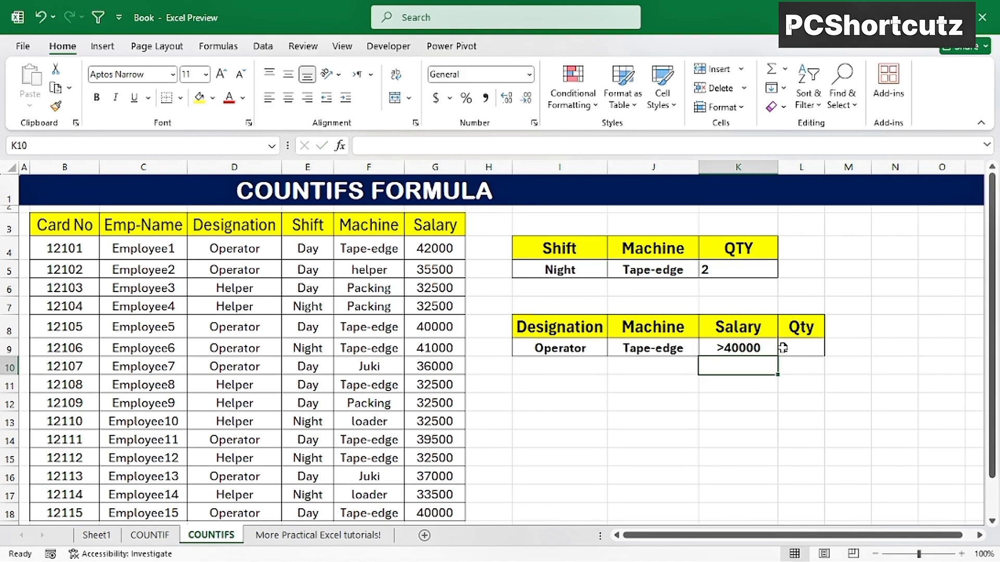
{"action": "left_click", "coordinate": [787, 351]}
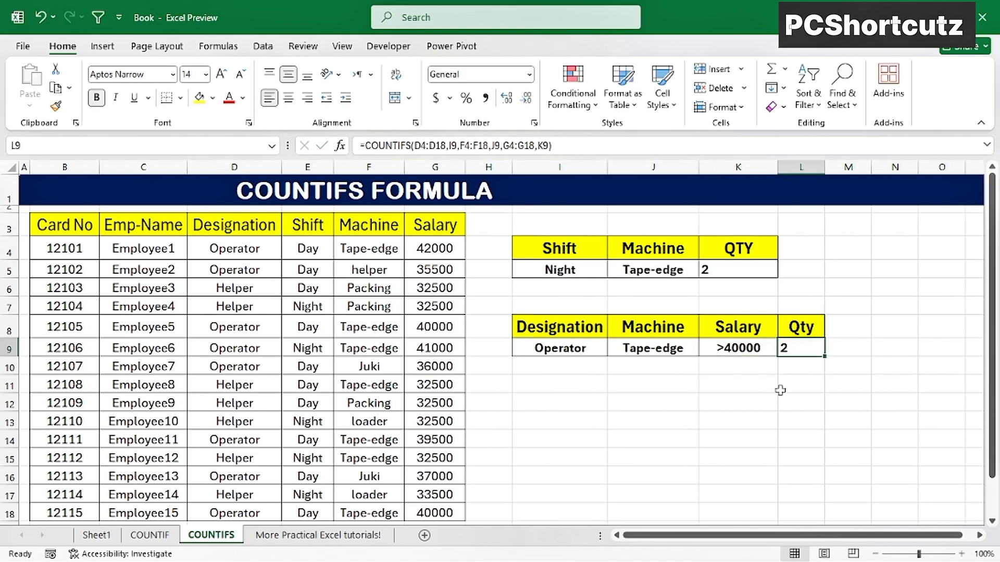
Set the salary criterion in K9 to exactly 40000 and check the quantity in L9 against the row's criteria
{"action": "left_click", "coordinate": [723, 346]}
{"action": "double_click", "coordinate": [722, 346]}
{"action": "left_click", "coordinate": [703, 351]}
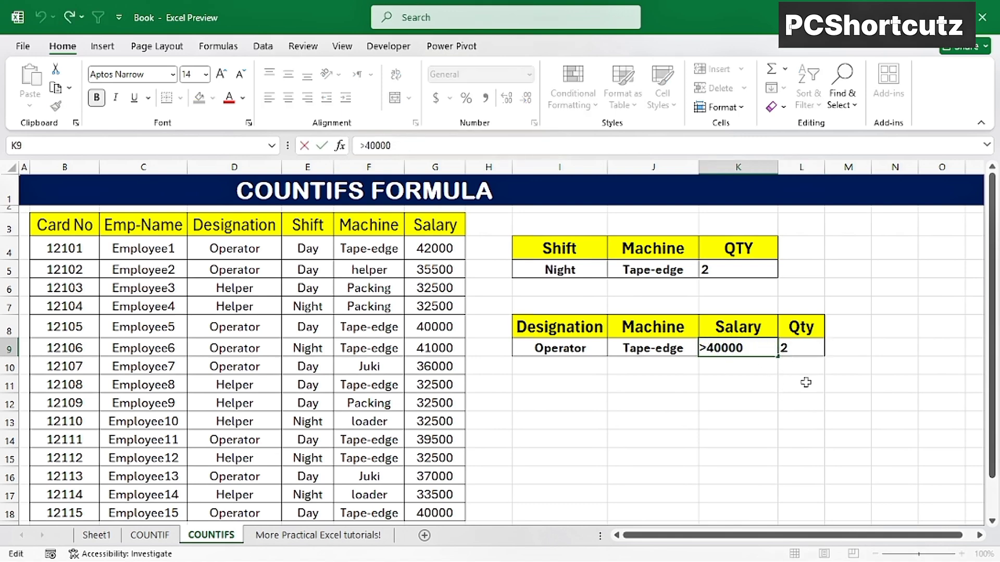
{"action": "key", "text": "BackSpace"}
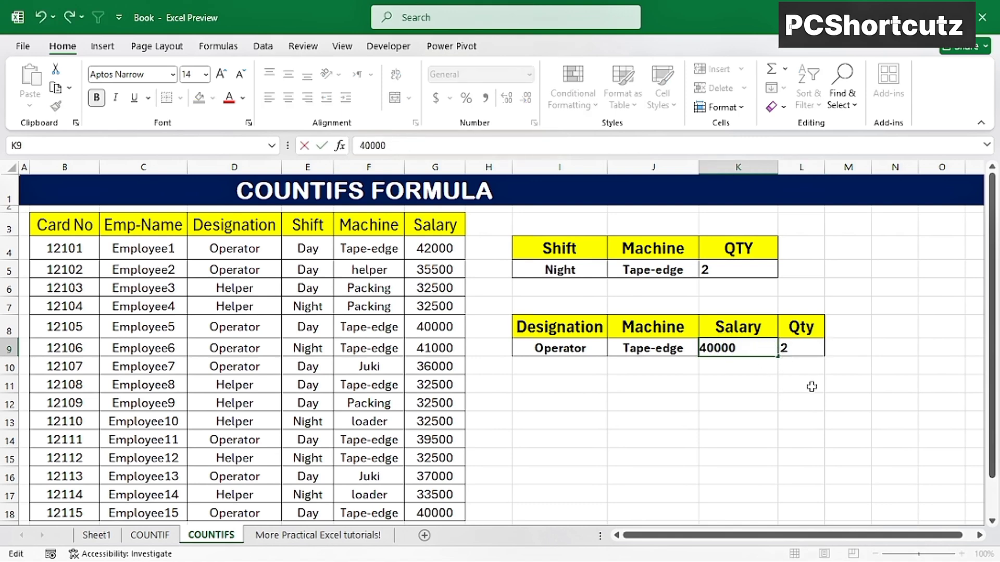
{"action": "key", "text": "Return"}
{"action": "left_click", "coordinate": [796, 348]}
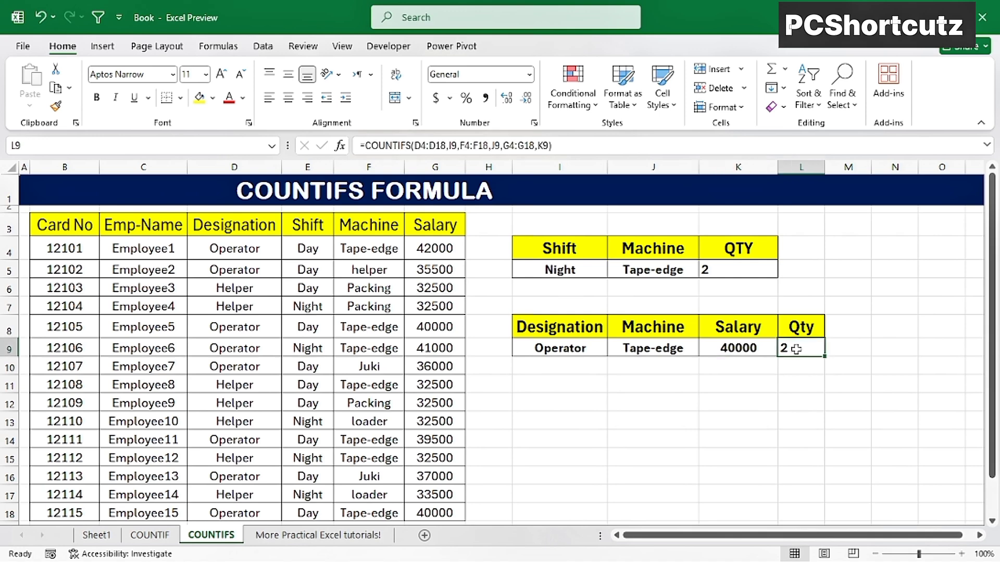
{"action": "left_click_drag", "start_coordinate": [714, 348], "coordinate": [780, 347]}
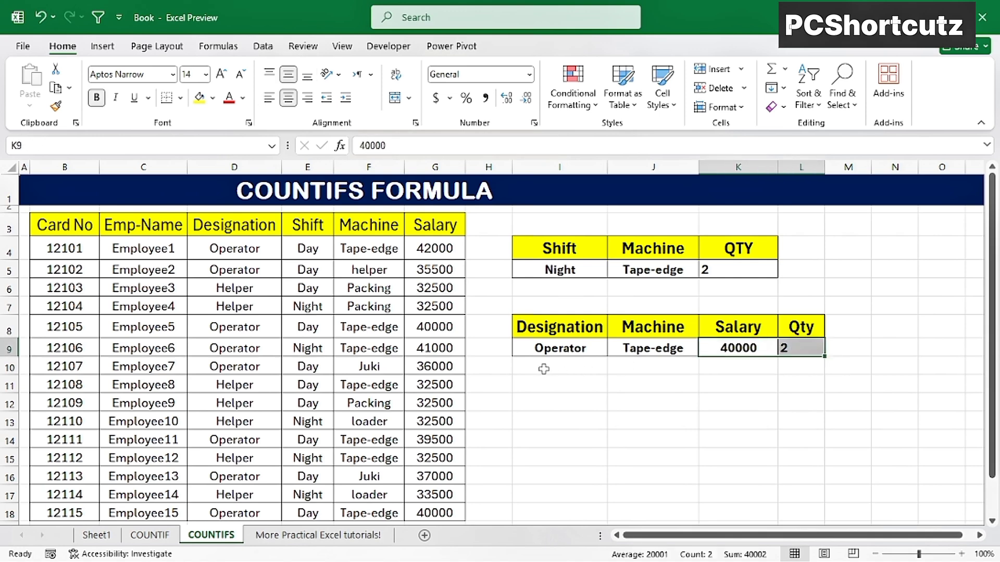
{"action": "left_click_drag", "start_coordinate": [542, 347], "coordinate": [777, 356]}
{"action": "left_click", "coordinate": [786, 346]}
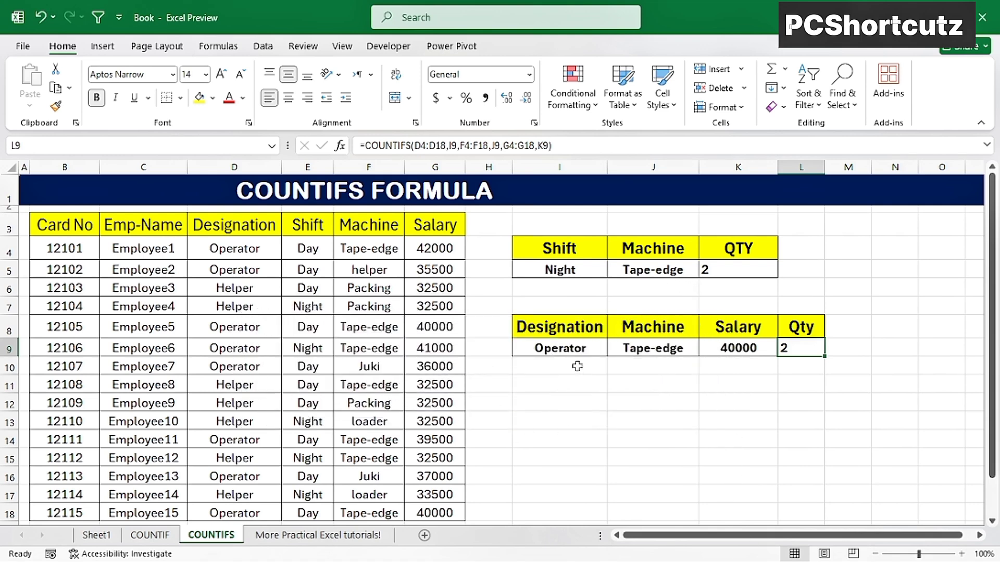
Open the More Practical Excel tutorials! sheet to view its list of topics and links
{"action": "left_click", "coordinate": [287, 535]}
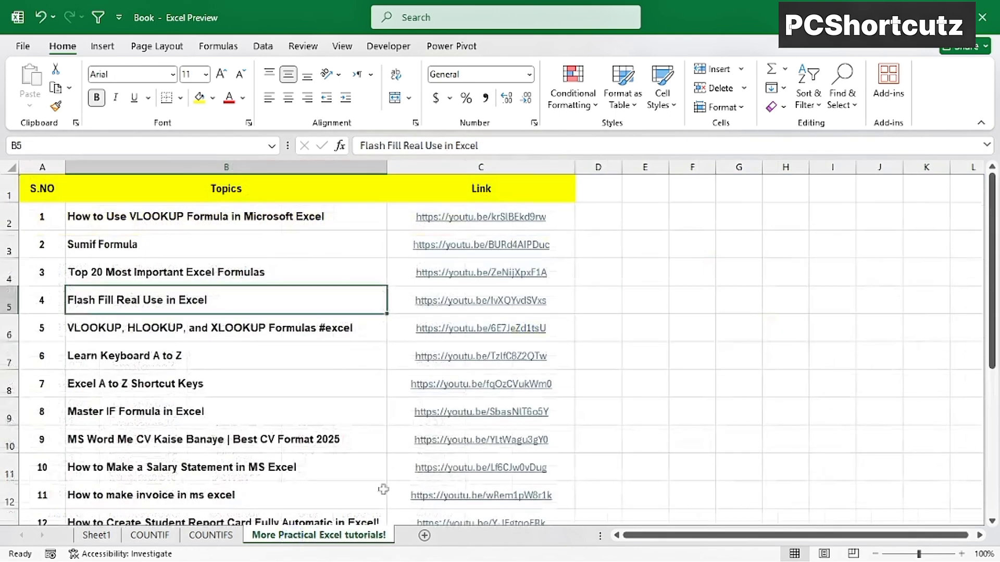